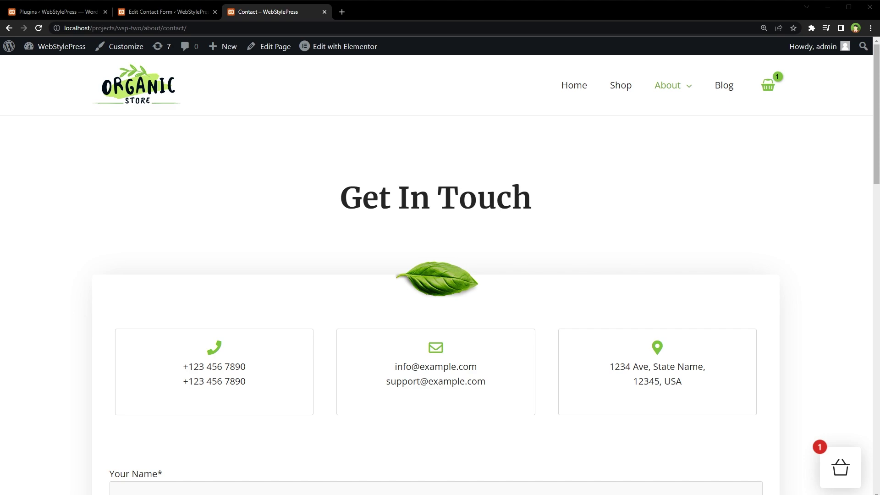
Step: Return to the Contact Form 7 editor tab, beside the special mail-tags documentation
key(ctrl+shift+Tab)
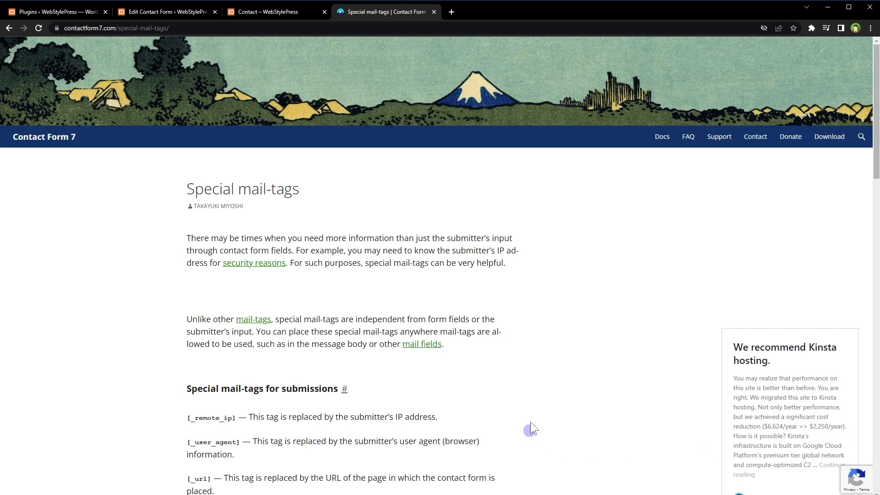
scroll(532, 422, down, 4)
drag(184, 234, 241, 231)
click(242, 231)
drag(187, 259, 257, 257)
drag(188, 294, 223, 295)
drag(188, 332, 221, 333)
drag(187, 356, 216, 358)
click(216, 358)
scroll(395, 356, down, 4)
drag(187, 194, 257, 195)
scroll(373, 255, down, 4)
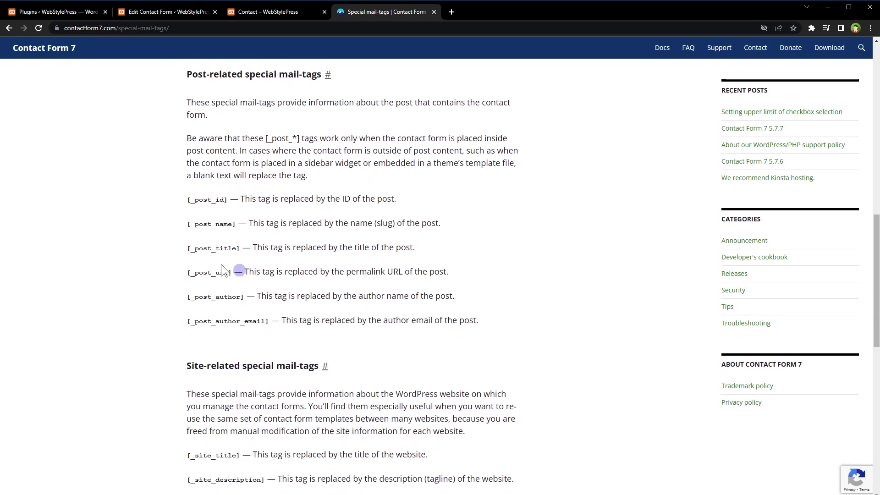
drag(187, 247, 239, 248)
drag(187, 273, 231, 272)
click(234, 296)
drag(188, 297, 243, 297)
click(248, 316)
drag(187, 321, 282, 322)
scroll(471, 309, down, 5)
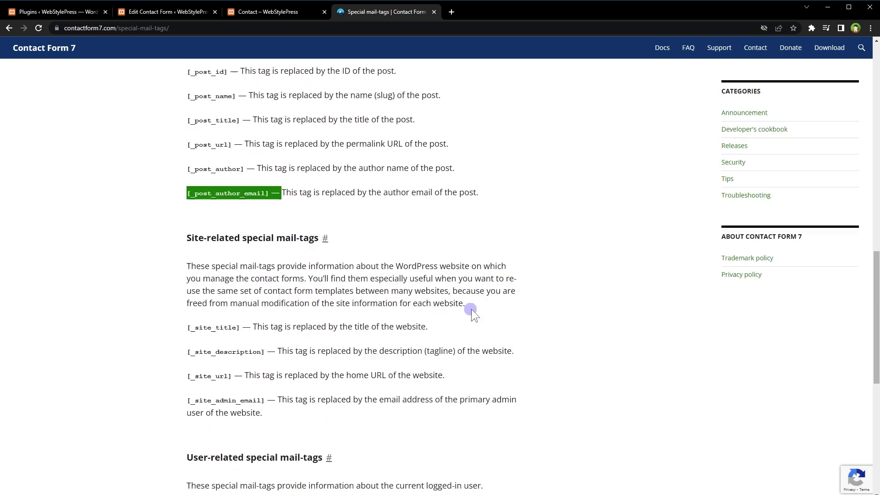
triple_click(199, 229)
click(211, 250)
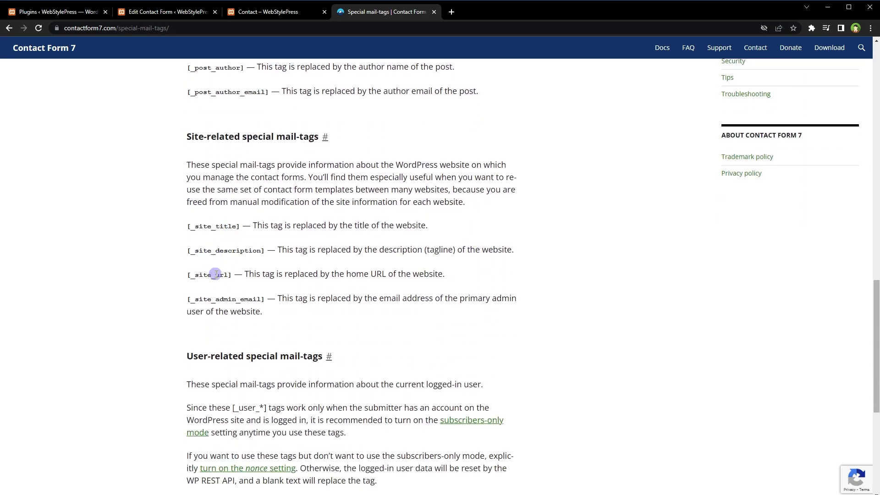
double_click(216, 274)
click(156, 276)
scroll(155, 287, down, 5)
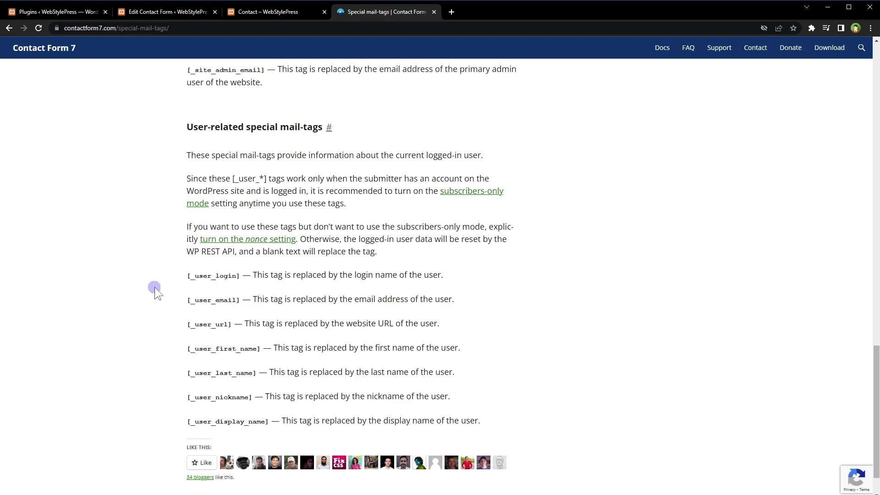
drag(199, 276, 243, 299)
click(220, 321)
drag(213, 323, 264, 338)
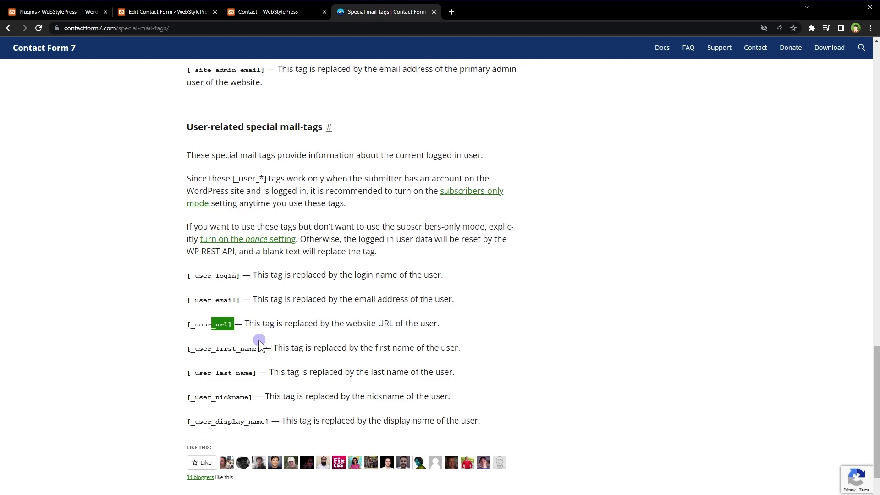
drag(220, 348, 236, 421)
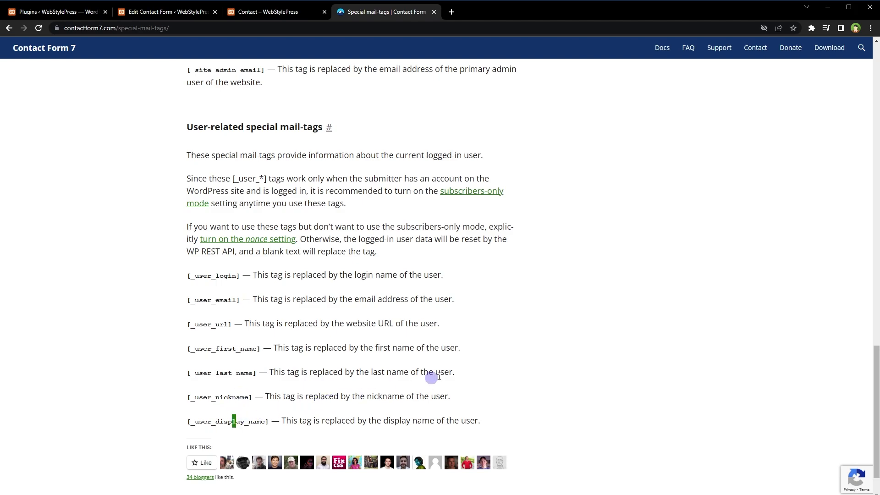
click(572, 333)
Step: Save Contact form 1 in the Contact Form 7 editor
key(ctrl+2)
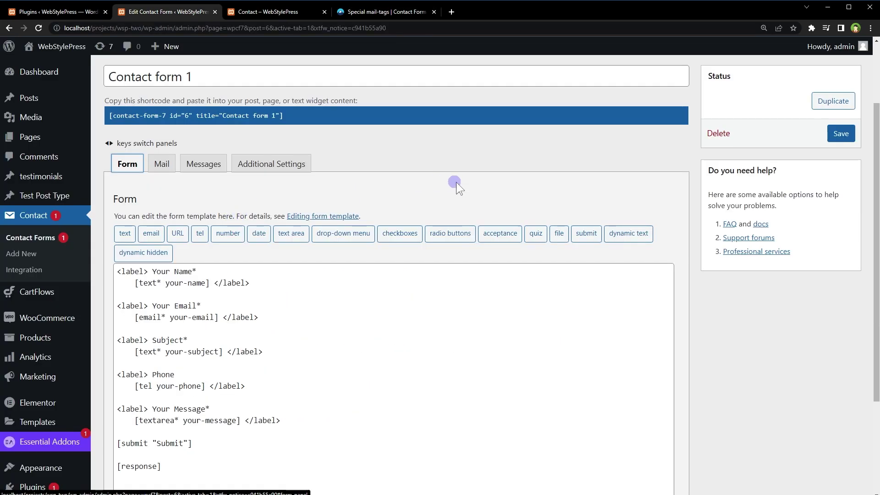
key(ctrl+s)
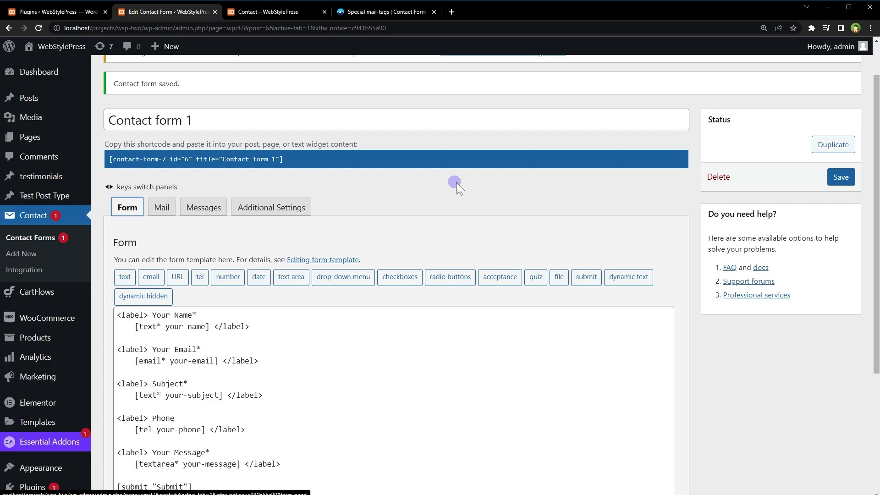
scroll(456, 182, down, 1)
Step: Check the live Contact page form, shortening its Message box, then return to the editor
key(ctrl+3)
scroll(681, 239, down, 8)
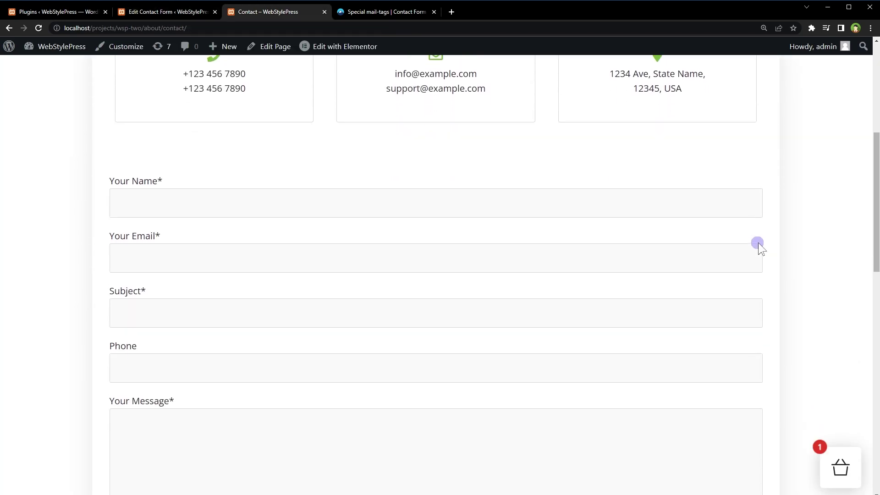
scroll(803, 262, down, 1)
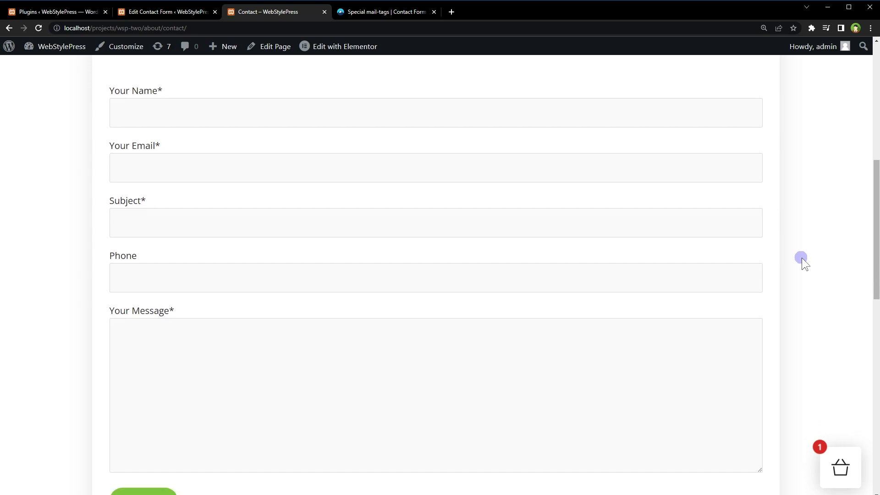
drag(764, 439, 829, 289)
scroll(821, 285, up, 1)
key(ctrl+Page_Up)
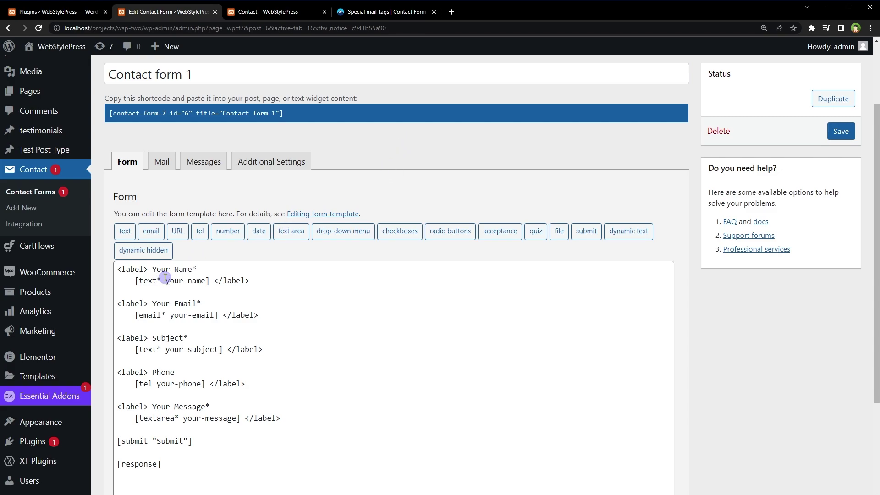
Step: Review the your-name, your-email, your-subject, your-phone and your-message field tags
drag(166, 280, 206, 279)
drag(169, 315, 218, 315)
drag(183, 349, 214, 347)
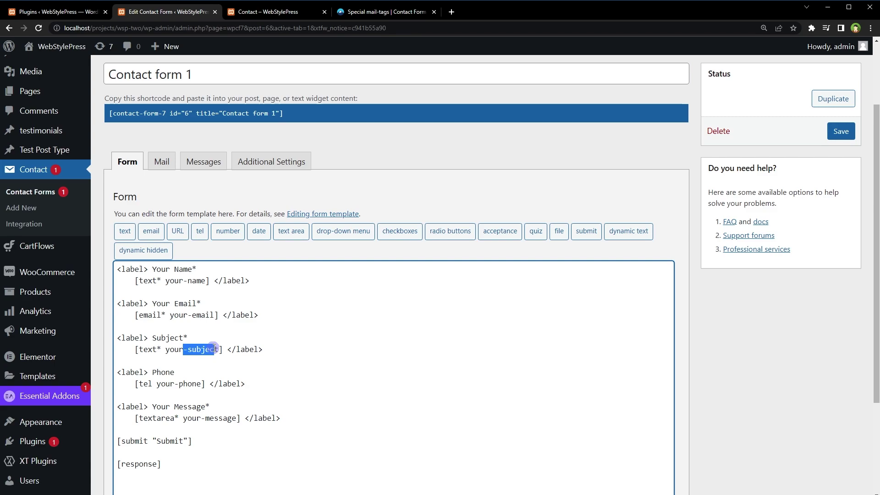
drag(165, 383, 191, 384)
drag(237, 419, 205, 418)
click(278, 416)
Step: In the Mail tab, insert Post title: [_post_title], Post url: [_post_url], Post id: [_post_id] below Phone
click(162, 162)
scroll(477, 176, down, 6)
click(289, 191)
key(Return)
key(Return)
text(Post title: [_post_title] Post url: [_post_url] Post id: [_post_id])
key(shift+Up)
key(shift+Up)
key(shift+Home)
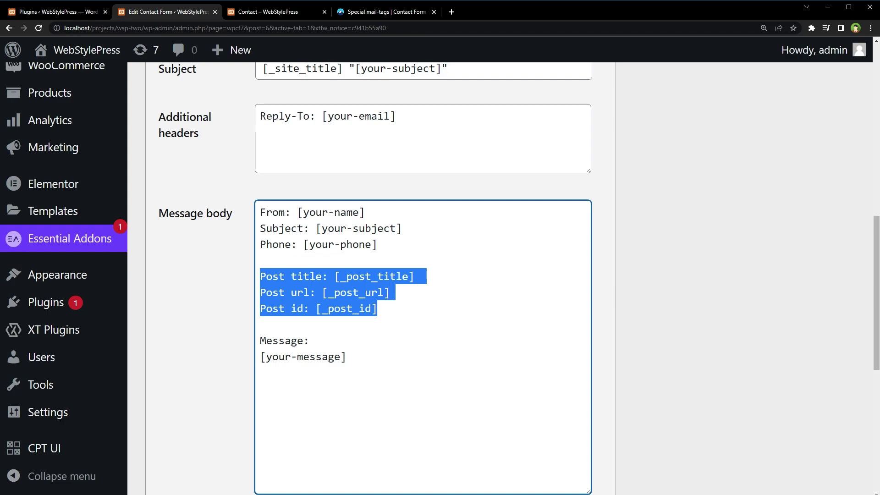
Step: Glance at the live contact page, then go back to the Mail tab's message body
click(277, 13)
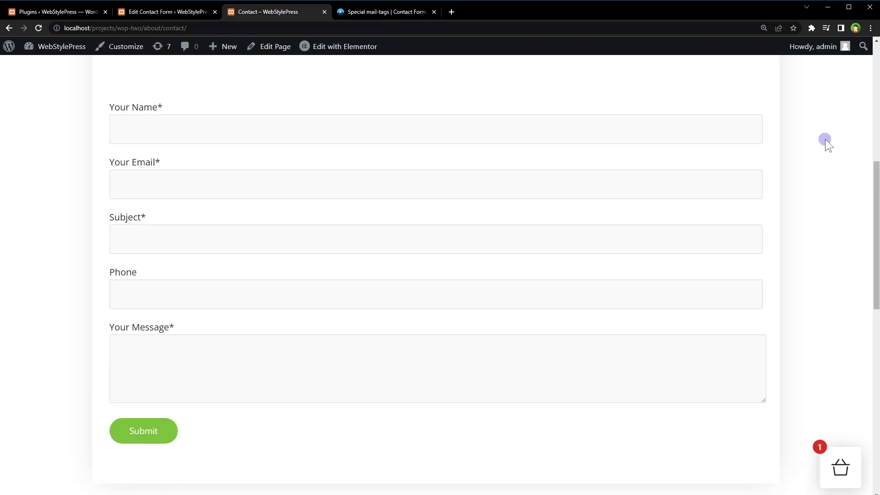
scroll(826, 139, up, 8)
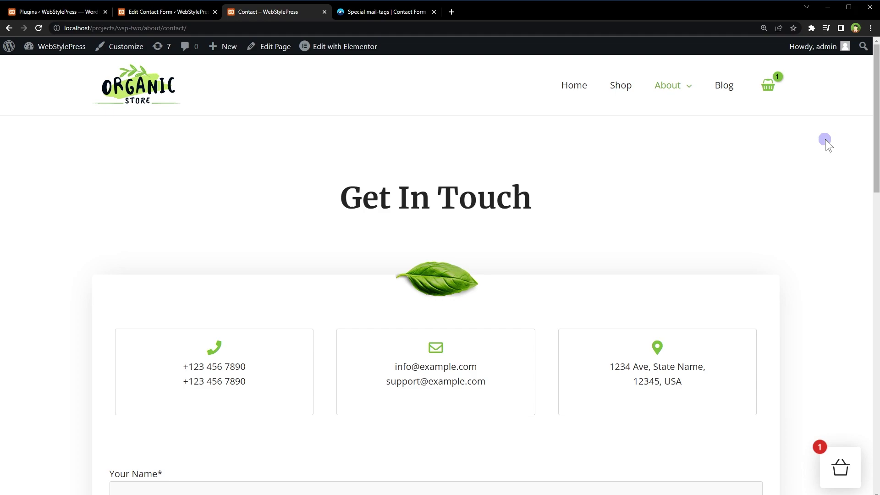
click(167, 11)
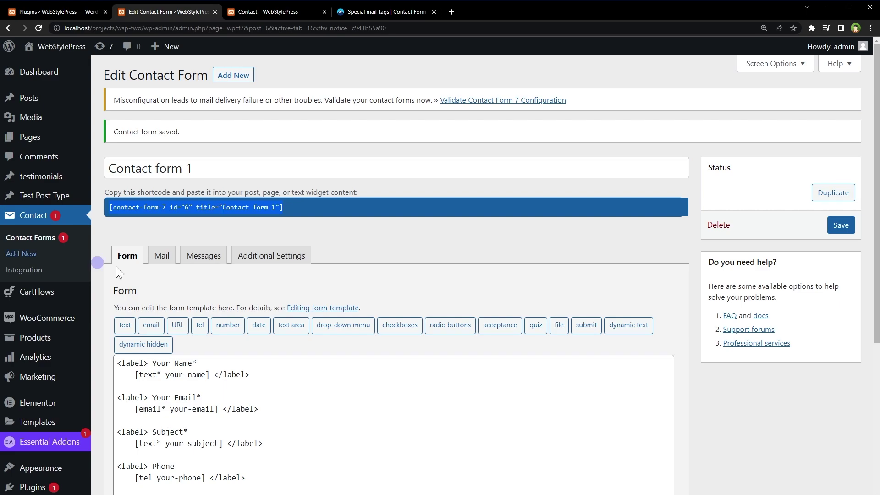
click(161, 256)
scroll(546, 181, down, 5)
scroll(538, 186, down, 2)
drag(271, 281, 169, 254)
Step: Review the _post_title, _post_url and _post_id tags and save the form
key(Left)
key(Right)
key(Right)
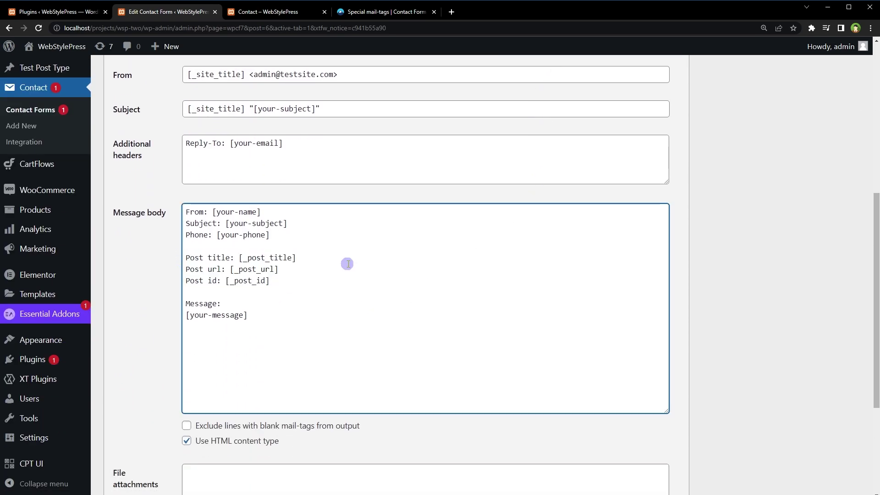
key(End)
key(ctrl+shift+Left)
key(ctrl+shift+Left)
key(Down)
key(ctrl+shift+Left)
key(Down)
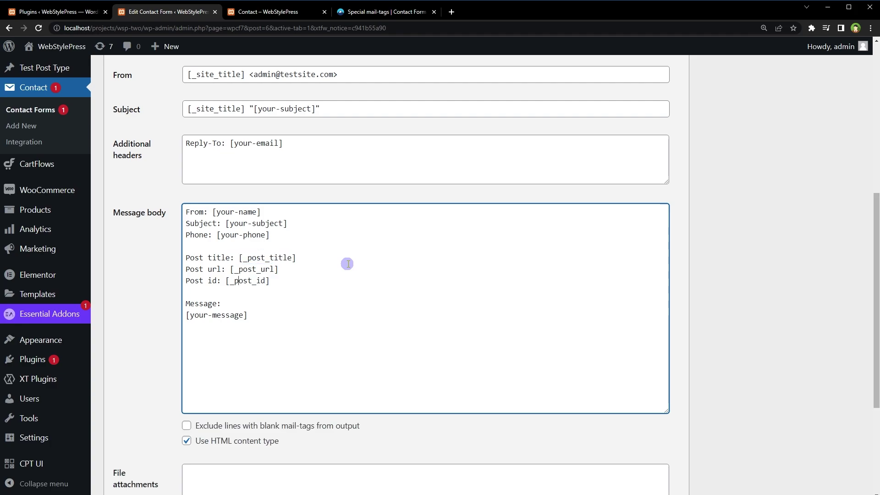
key(End)
key(ctrl+shift+Left)
key(ctrl+s)
Step: Save the email template and reload the live Contact page
click(852, 225)
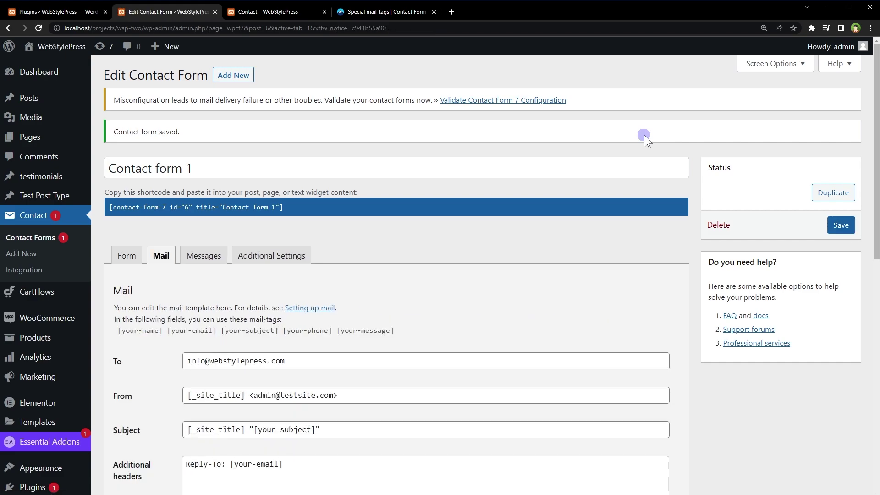
click(288, 12)
right_click(58, 236)
click(92, 266)
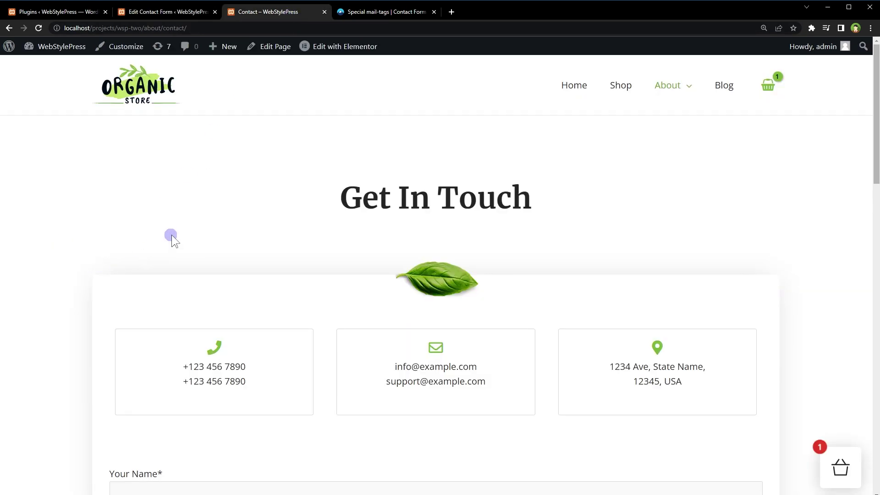
scroll(185, 235, down, 8)
drag(761, 475, 764, 427)
Step: Fill in a test name, the saved email address and the subject 'test subject'
click(530, 132)
text(john)
key(Tab)
key(ctrl+v)
key(Tab)
text(test subject)
Step: Enter a test phone number with +1 and message 'test message here', then submit
key(Tab)
text(098765432)
key(Home)
text(+1)
key(Tab)
text(test message here)
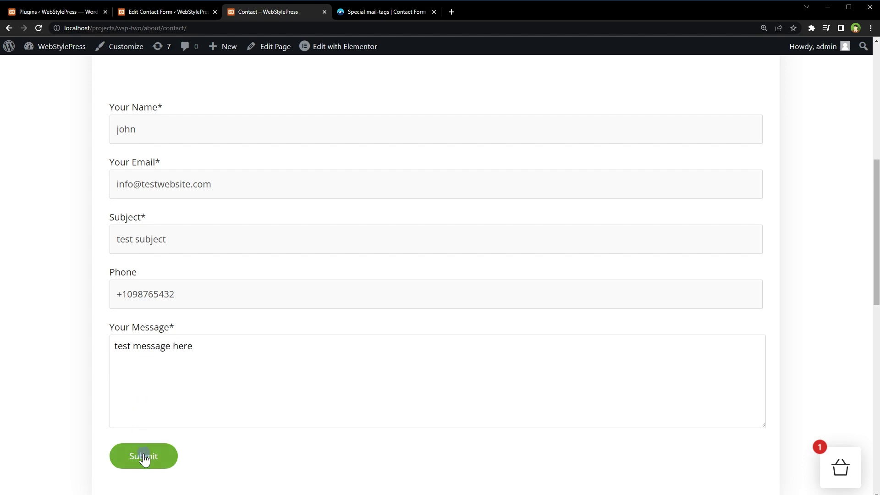
click(142, 456)
scroll(39, 375, down, 2)
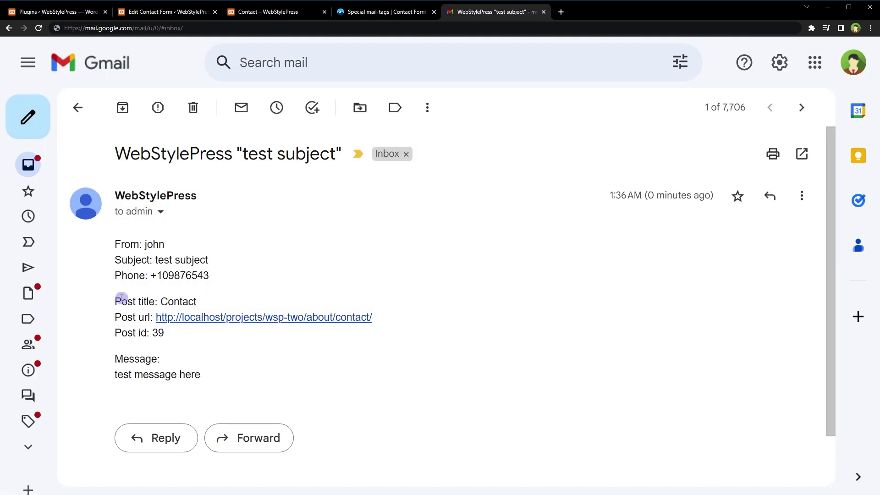
Step: Verify the email shows Post title 'Contact', the page URL and Post id 39, then return to the editor
drag(121, 298, 202, 332)
click(171, 328)
double_click(179, 302)
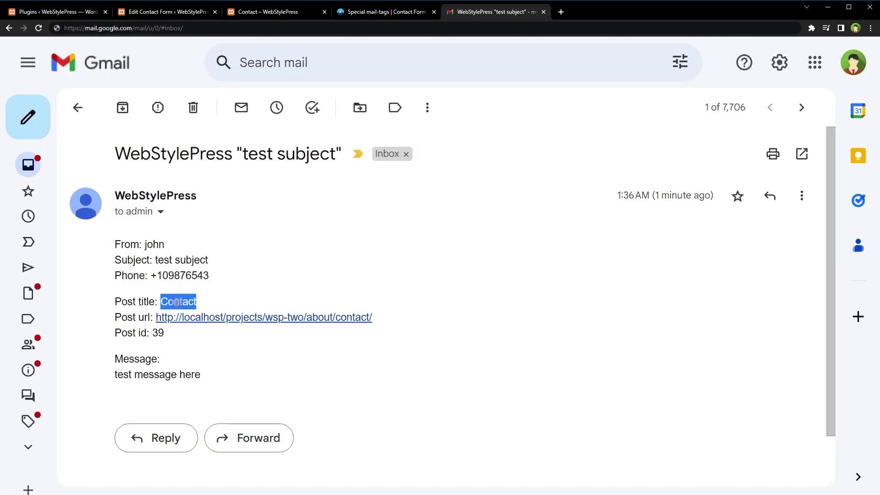
drag(419, 321, 156, 319)
click(173, 339)
double_click(173, 339)
click(195, 337)
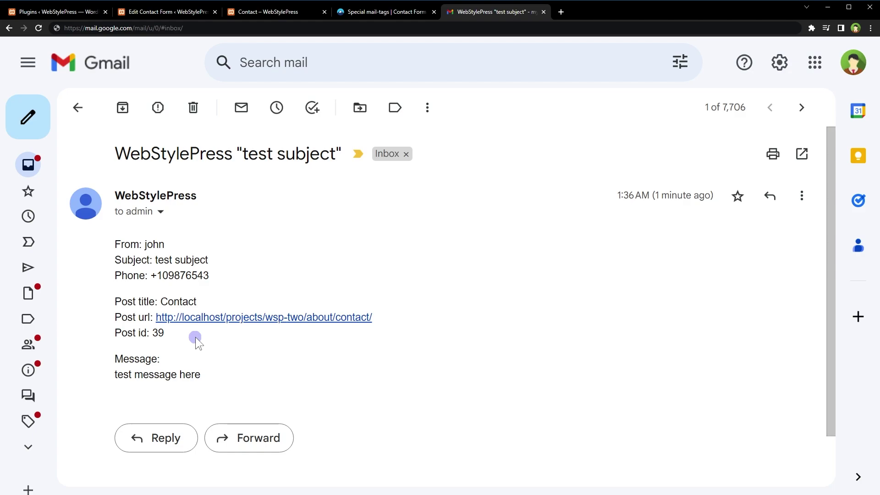
key(ctrl+2)
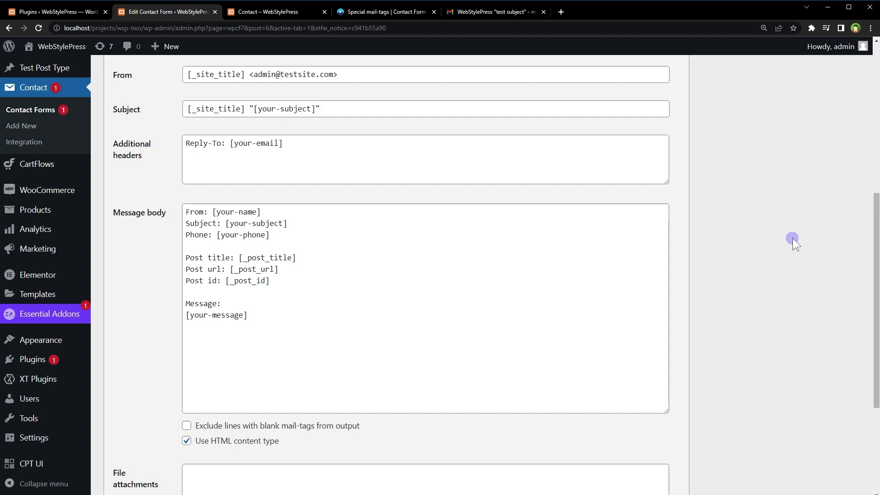
Step: On Plugins > Add New, search for 'Contact Form 7 – Dynamic Text Extension'
key(ctrl+shift+Tab)
scroll(326, 215, down, 5)
click(21, 344)
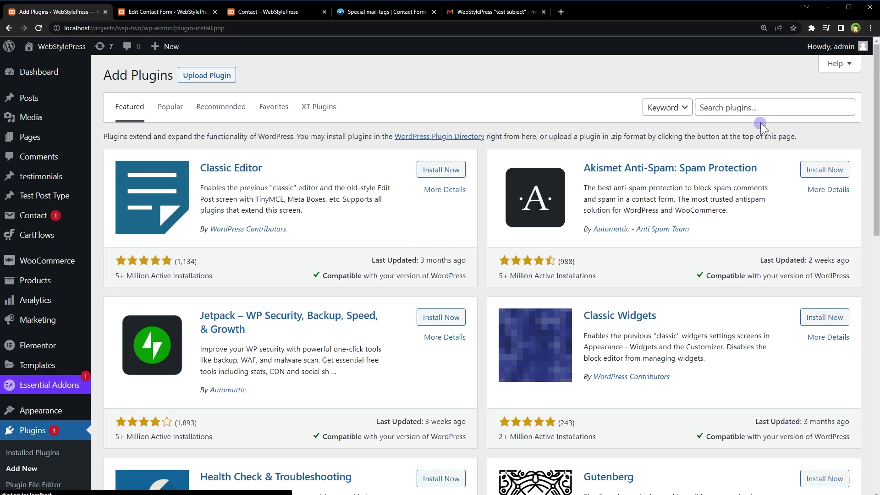
click(761, 112)
text(Contact Form 7 – Dynamic Text Extension)
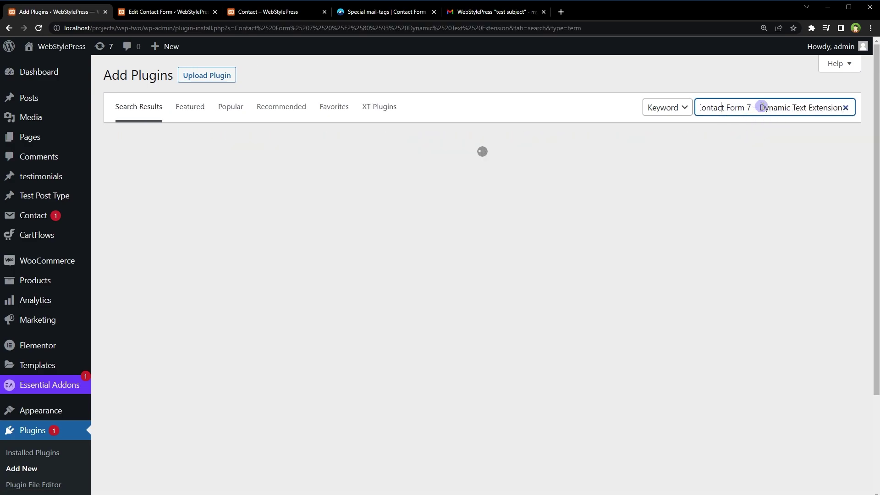
drag(761, 106, 853, 107)
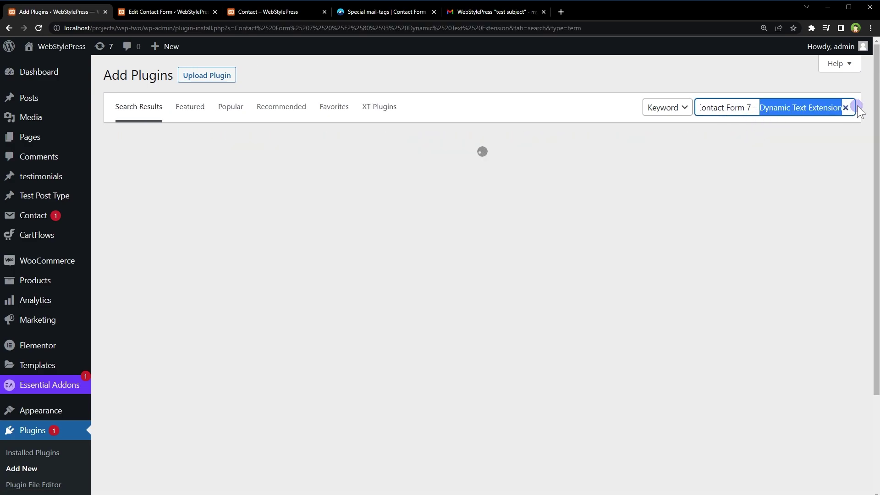
triple_click(774, 107)
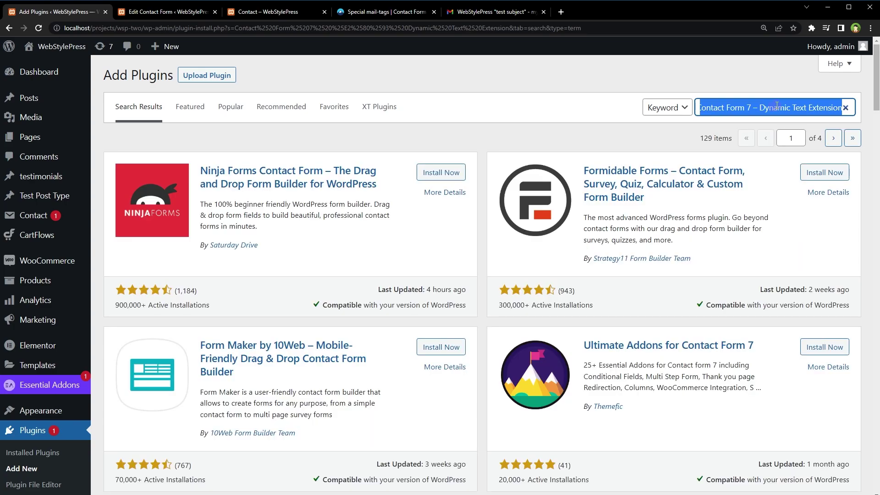
Step: Install and activate the Dynamic Text Extension plugin
scroll(642, 232, down, 8)
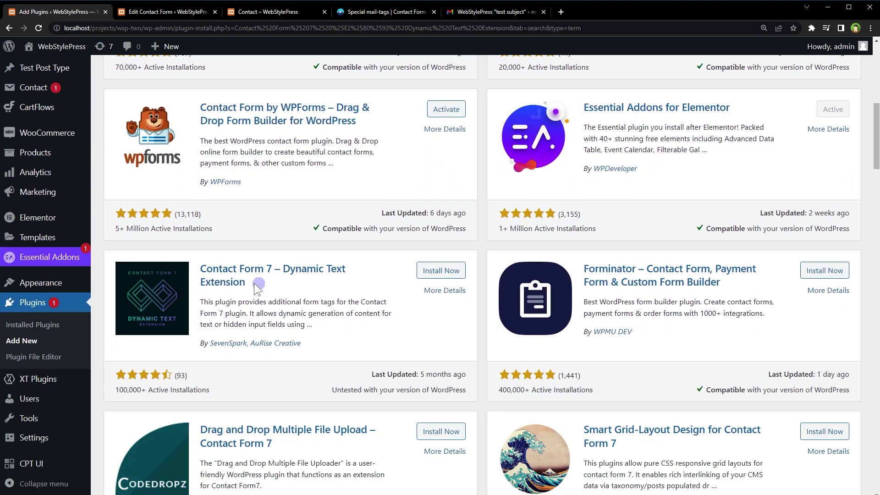
drag(257, 286, 196, 271)
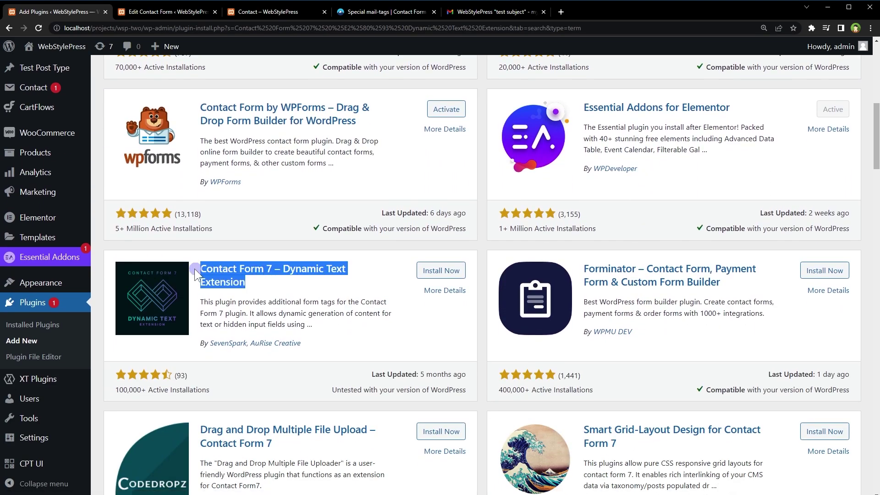
click(431, 272)
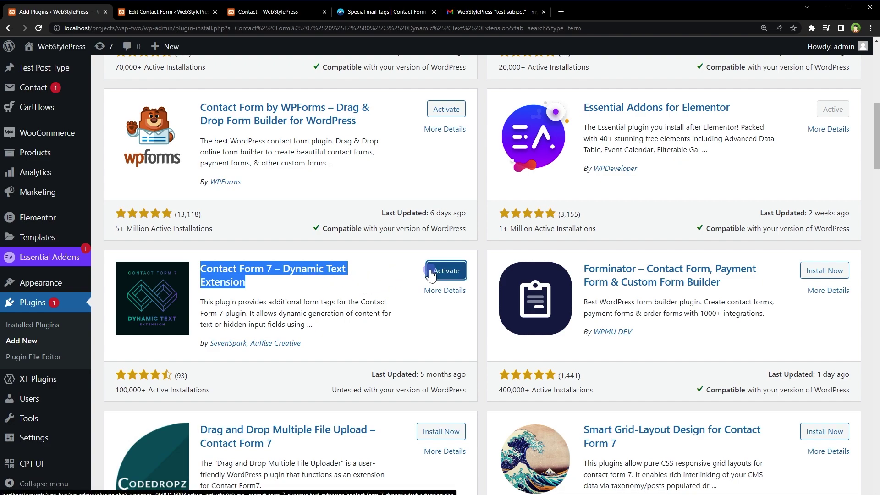
click(431, 273)
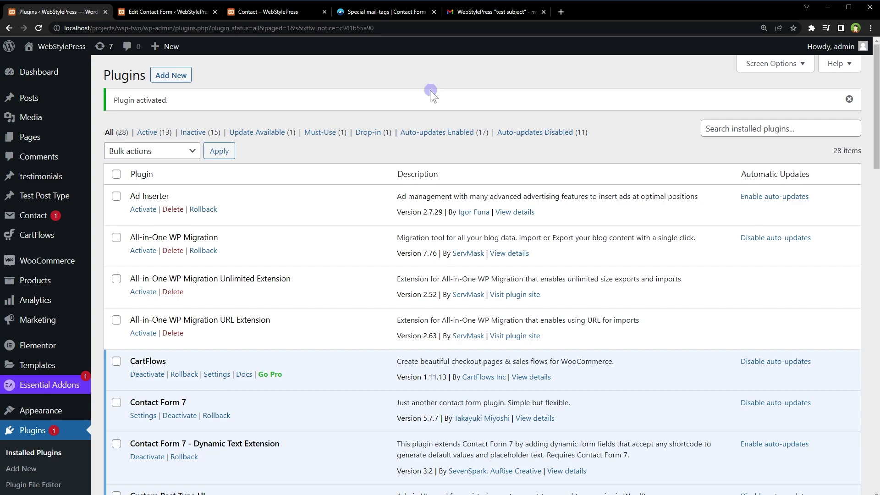
Step: Save the form and preview the dynamic text and dynamic hidden tag generators
click(212, 11)
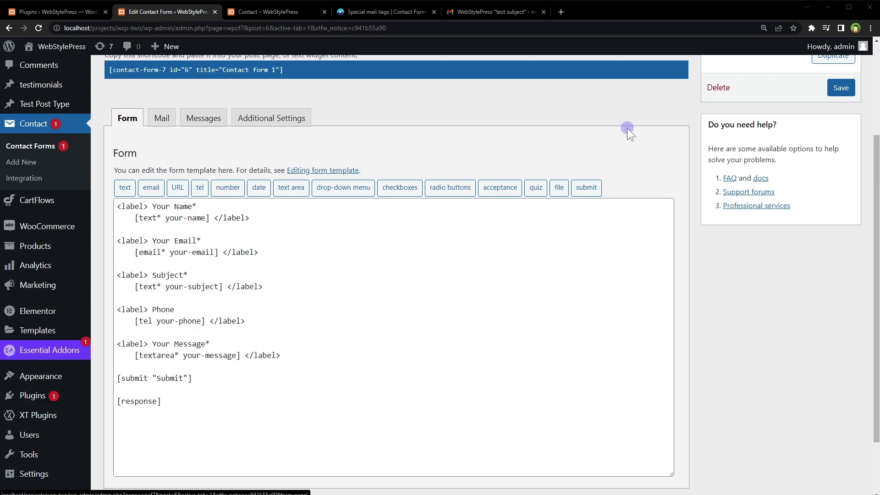
click(841, 87)
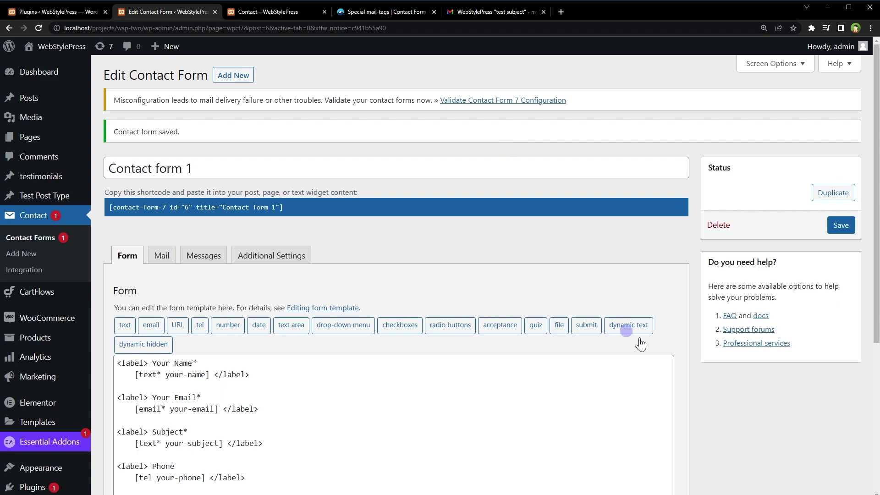
click(628, 325)
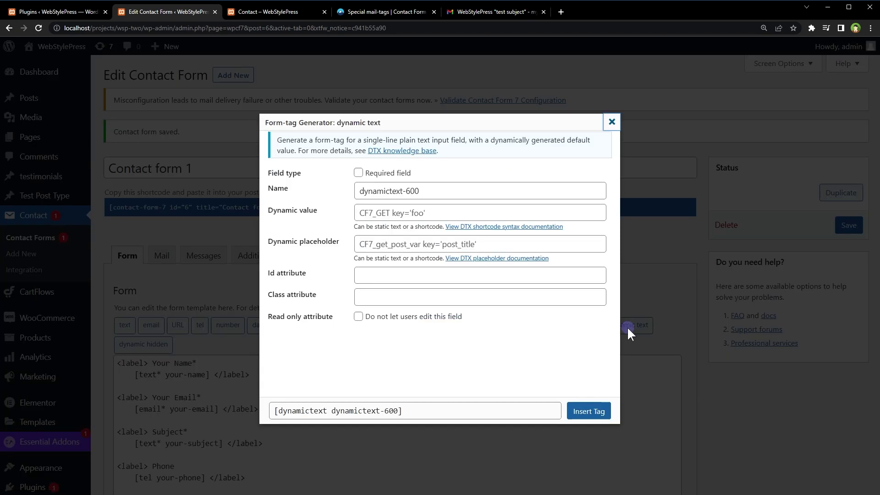
click(626, 326)
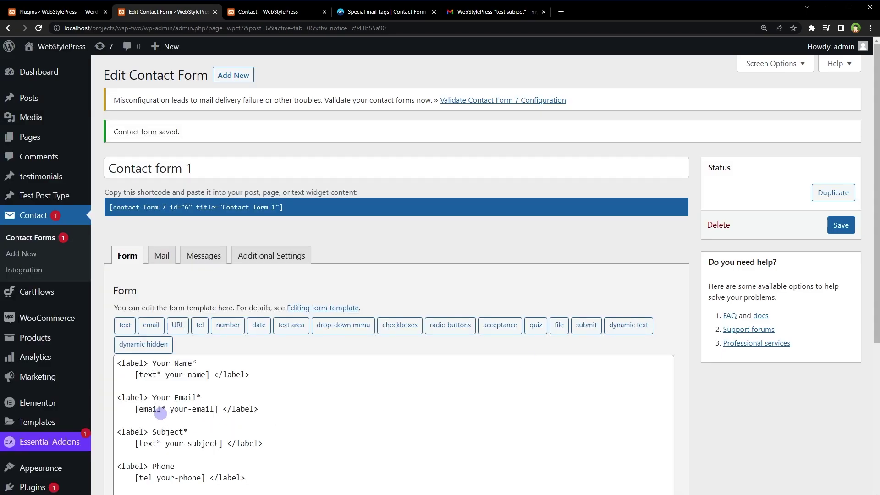
click(144, 345)
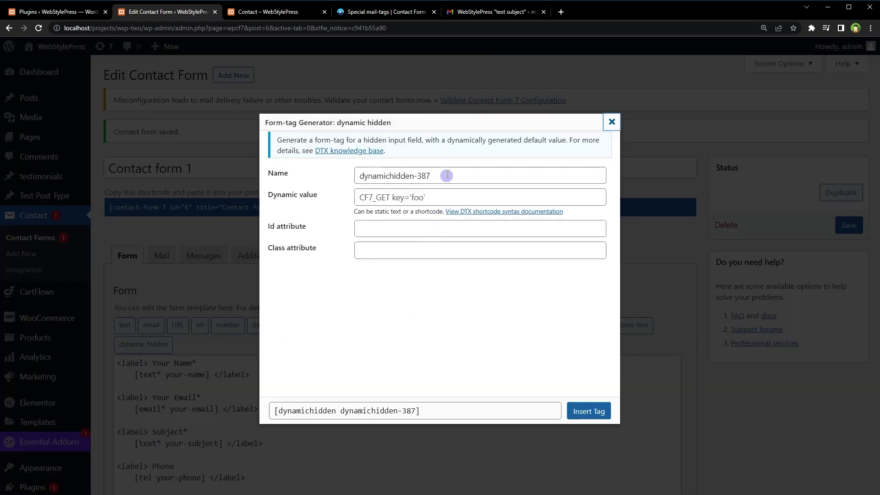
drag(447, 174, 332, 210)
click(426, 197)
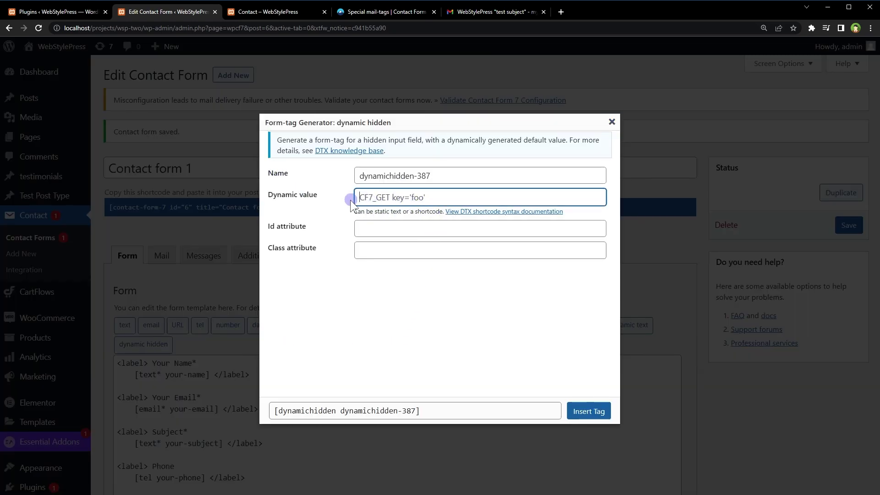
key(Escape)
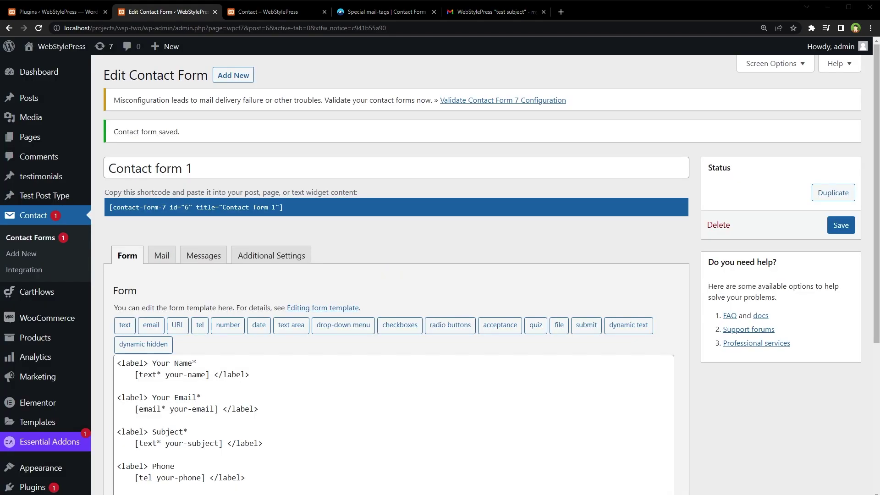
Step: Paste the page-title, url and id dynamichidden fields below the Your Message field
scroll(477, 280, down, 4)
click(332, 329)
key(Return)
key(Return)
key(Return)
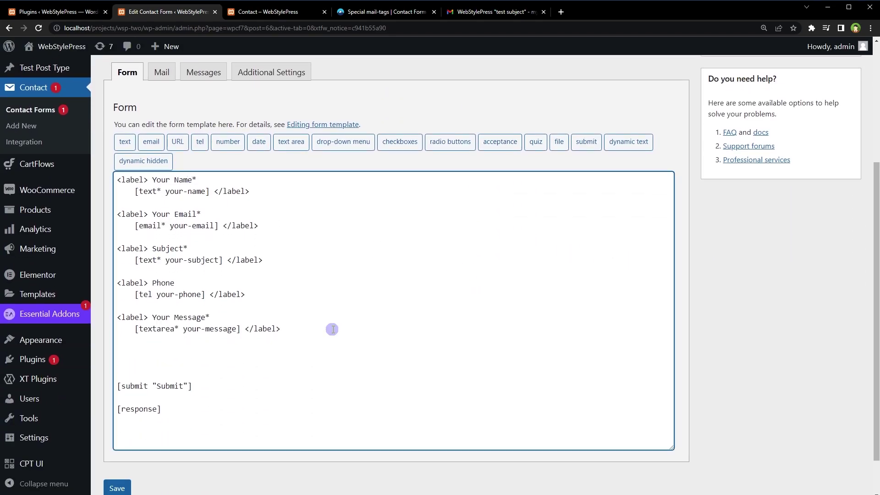
text([dynamichidden dynamichidden-page-title "CF7_get_post_var key='title'"] [dynamichidden dynamichidden-url "CF7_URL"] [dynamichidden dynamichidden-id "CF7_get_post_var key='ID'"])
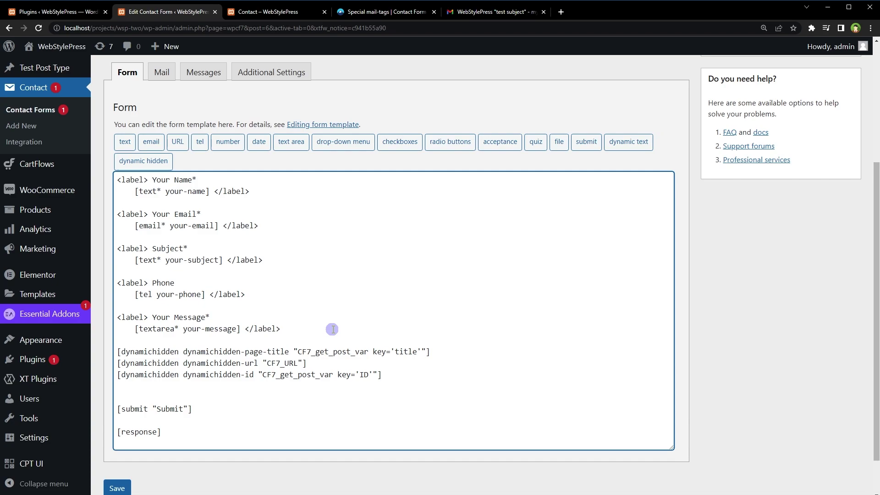
key(shift+Up)
key(shift+Up)
key(shift+Up)
key(Left)
key(ctrl+shift+Right)
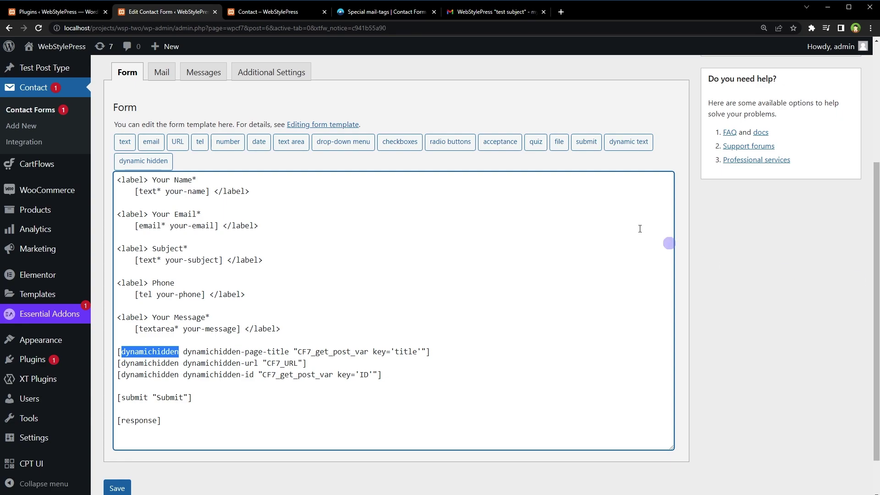
Step: Recheck the dynamic text generator and review the three hidden field names and values
click(627, 140)
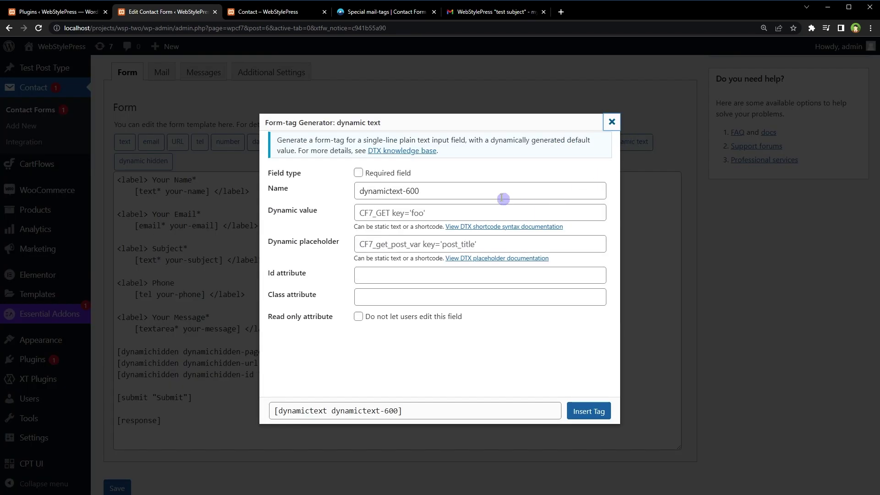
click(298, 189)
key(Escape)
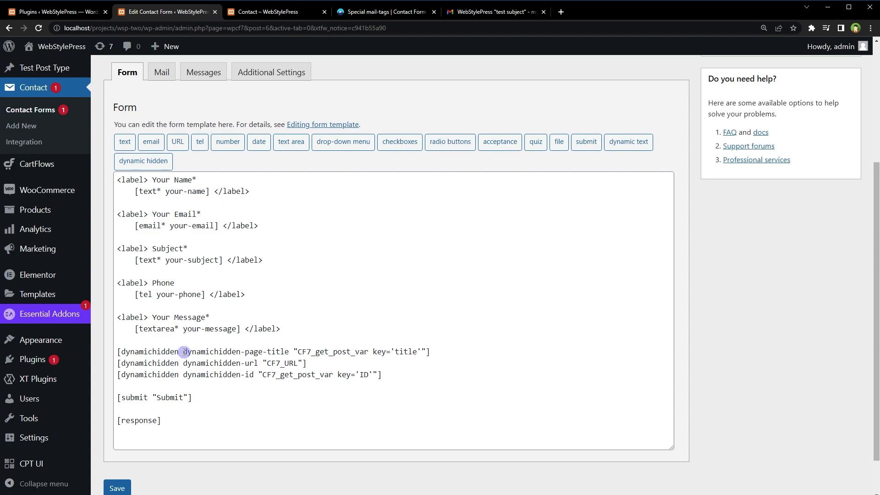
drag(183, 352, 289, 352)
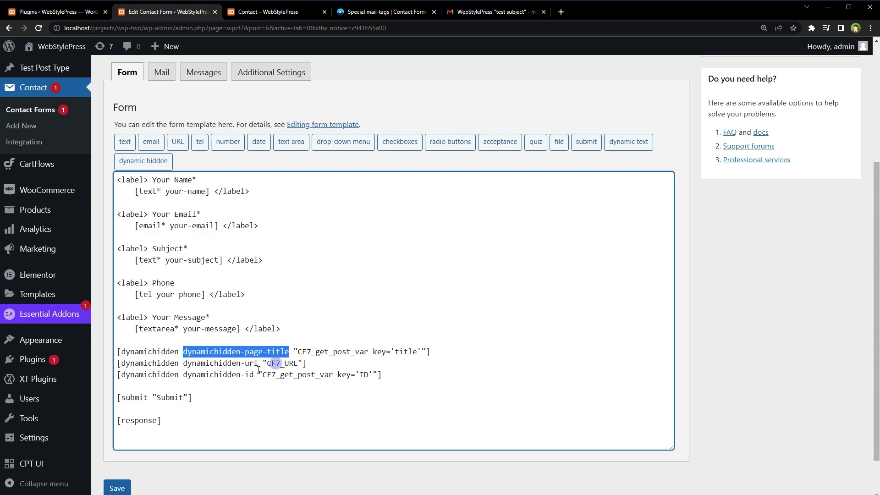
drag(183, 363, 258, 364)
drag(184, 375, 256, 374)
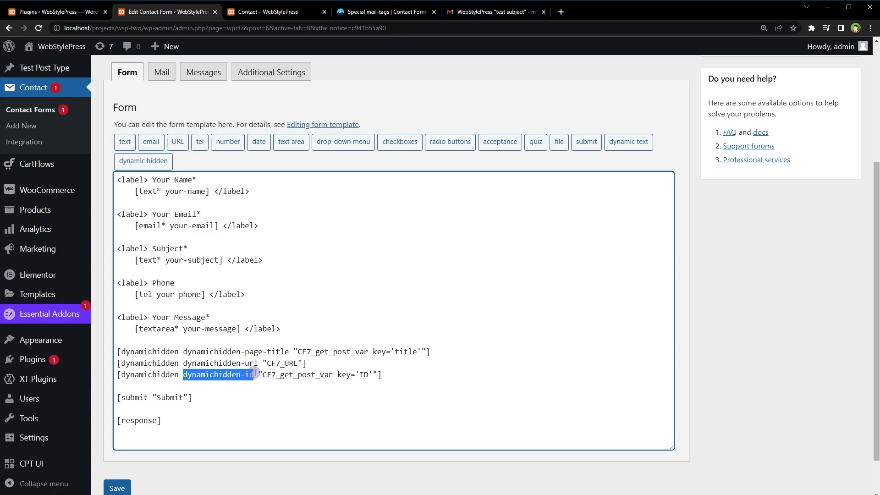
drag(294, 352, 427, 352)
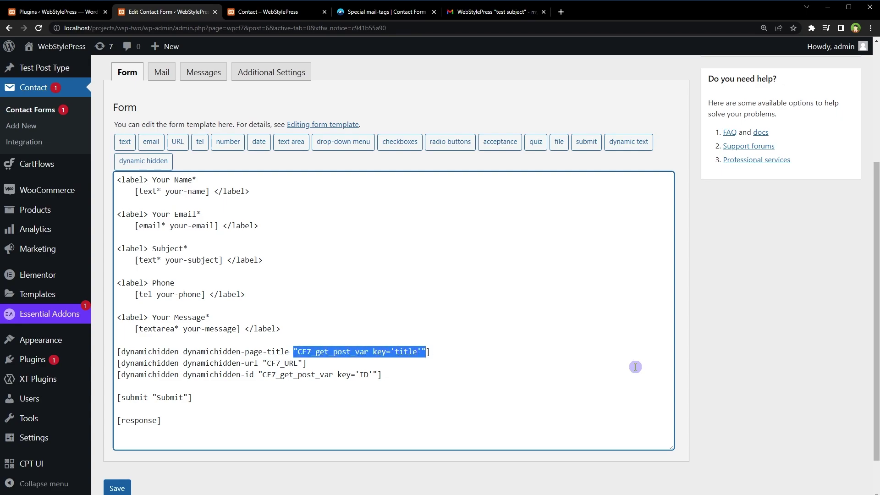
Step: Select each full dynamichidden line in turn: page-title, url and id
key(Home)
key(shift+End)
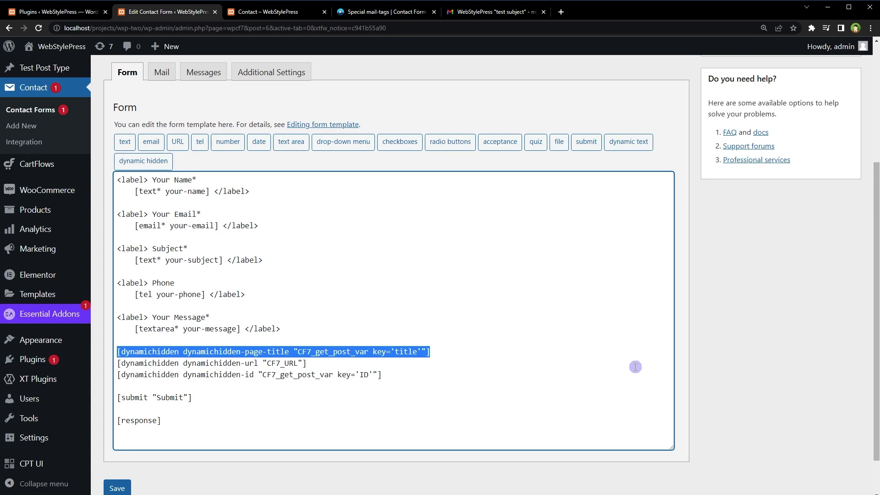
key(Down)
key(Home)
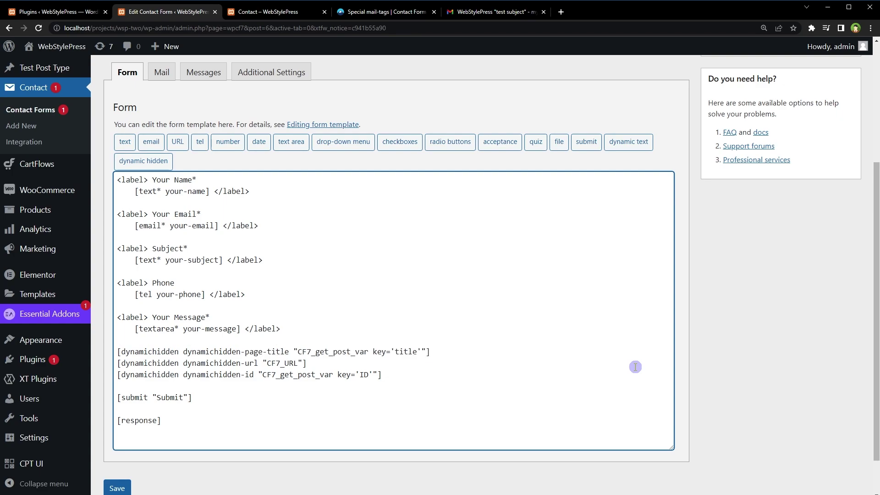
key(shift+End)
key(Down)
key(Home)
key(shift+End)
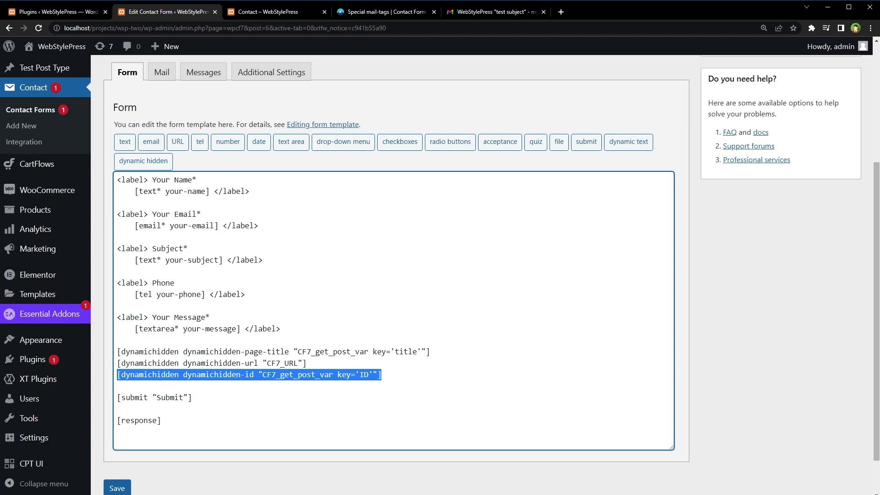
Step: Paste Page Title, URL and post/page ID lines with dynamichidden mail-tags into the Message body
click(157, 72)
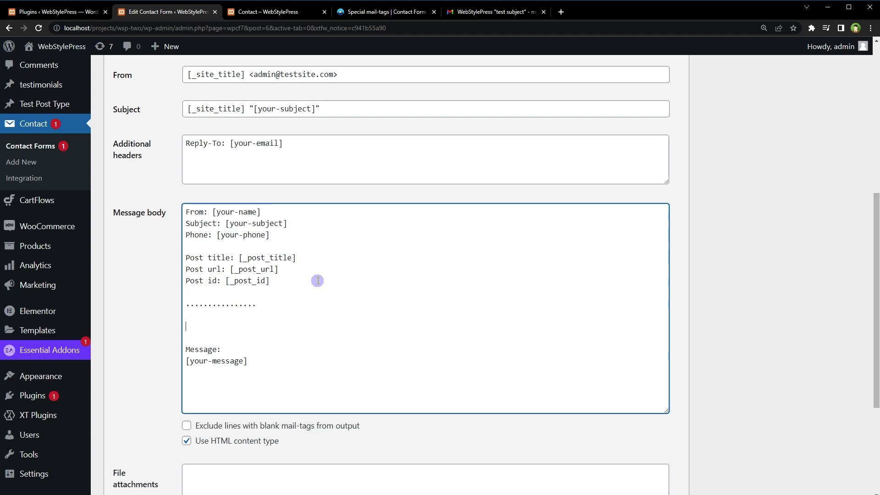
text(Page Title: [dynamichidden-page-title] URL: [dynamichidden-url] post/page ID: [dynamichidden-id])
key(Up)
key(Up)
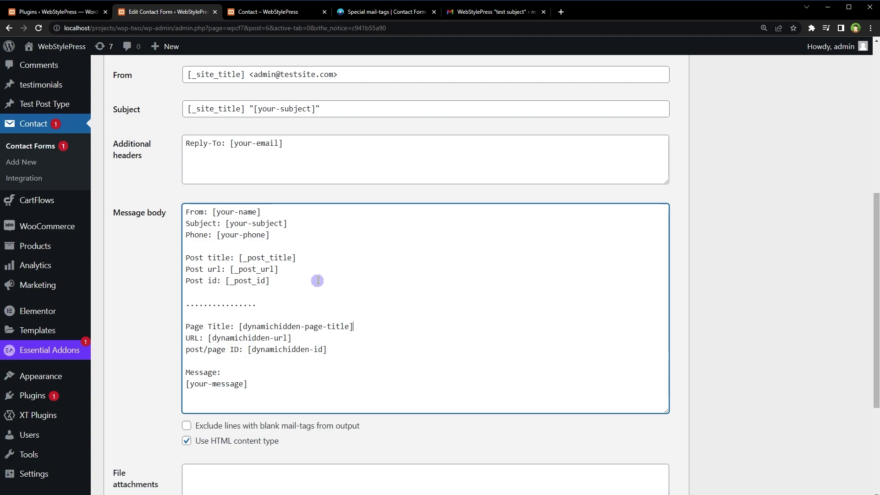
key(Left)
key(ctrl+shift+Left)
key(ctrl+shift+Left)
key(ctrl+shift+Left)
key(ctrl+shift+Left)
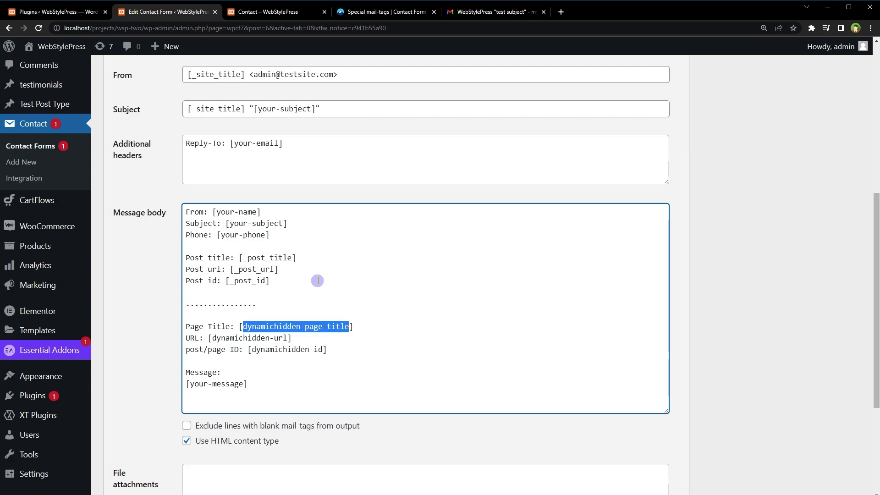
key(Left)
Step: Review the dynamichidden-url and post/page ID mail-tags, then save the form
key(Down)
key(End)
key(Left)
key(ctrl+shift+Left)
key(ctrl+shift+Left)
key(ctrl+shift+Left)
key(Down)
key(Down)
key(Up)
key(ctrl+shift+Left)
key(ctrl+shift+Left)
key(ctrl+shift+Left)
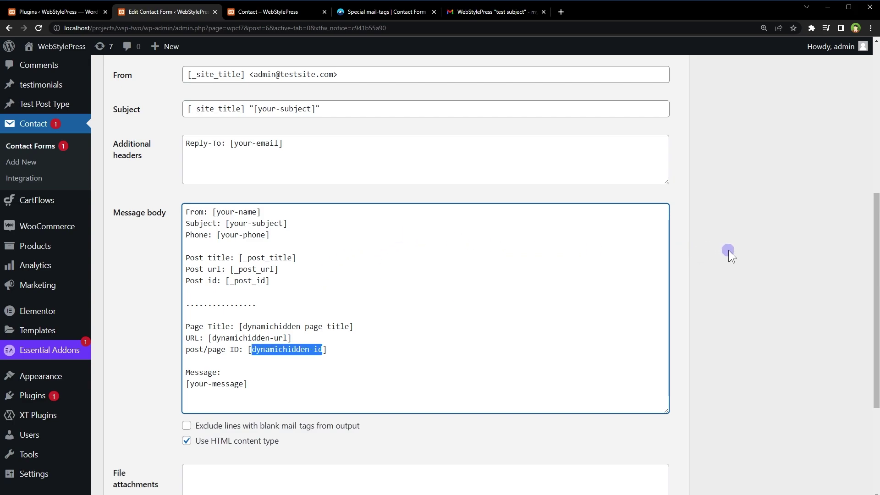
key(ctrl+s)
scroll(788, 425, down, 8)
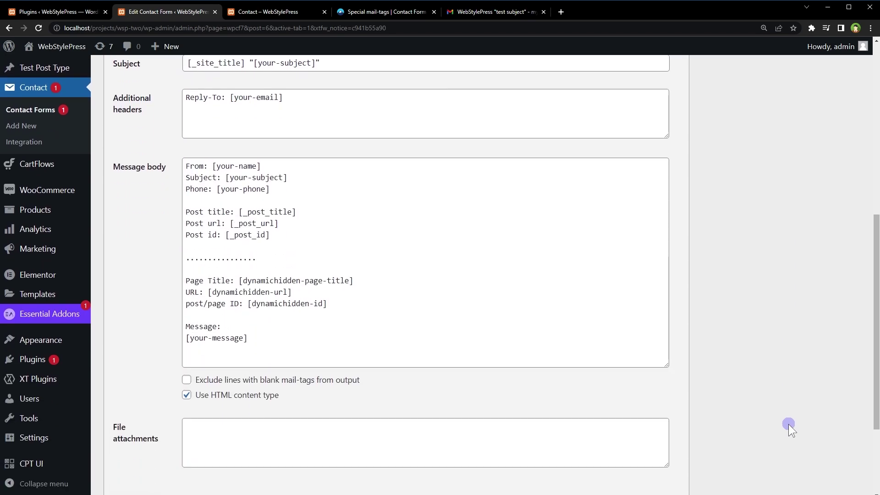
Step: Reload the live Contact page and make its message box shorter
click(280, 12)
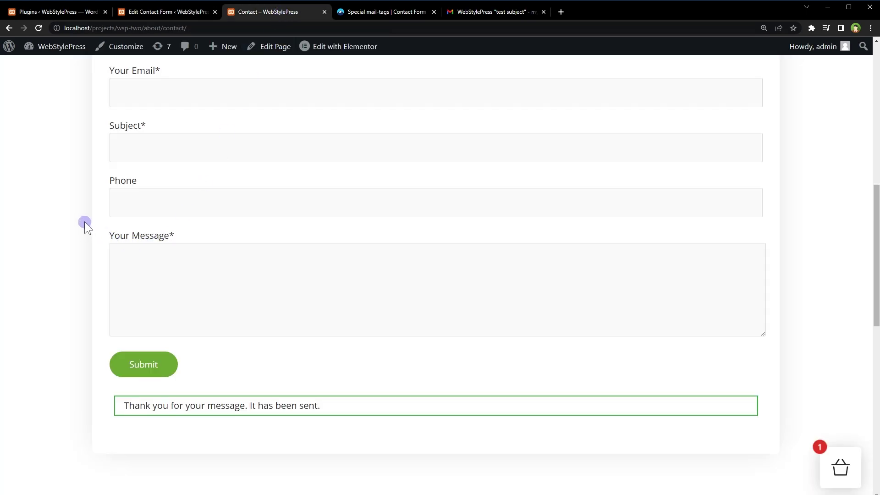
key(F5)
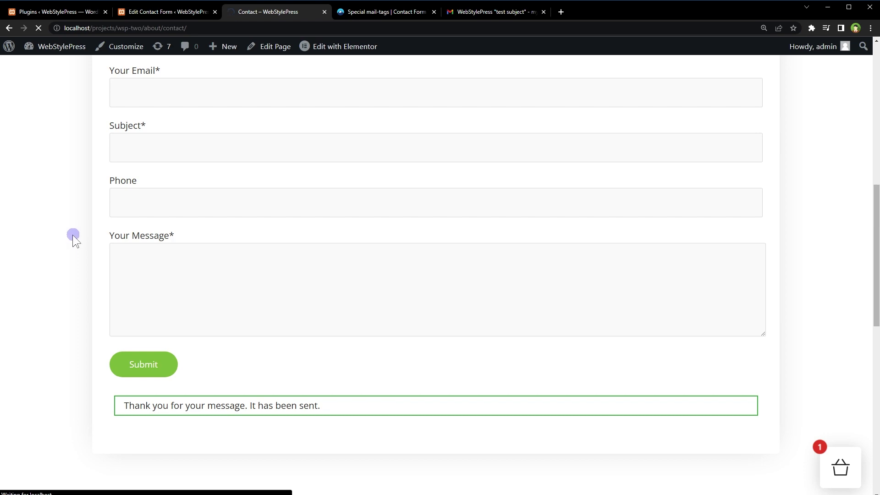
drag(764, 395, 830, 338)
scroll(830, 337, up, 2)
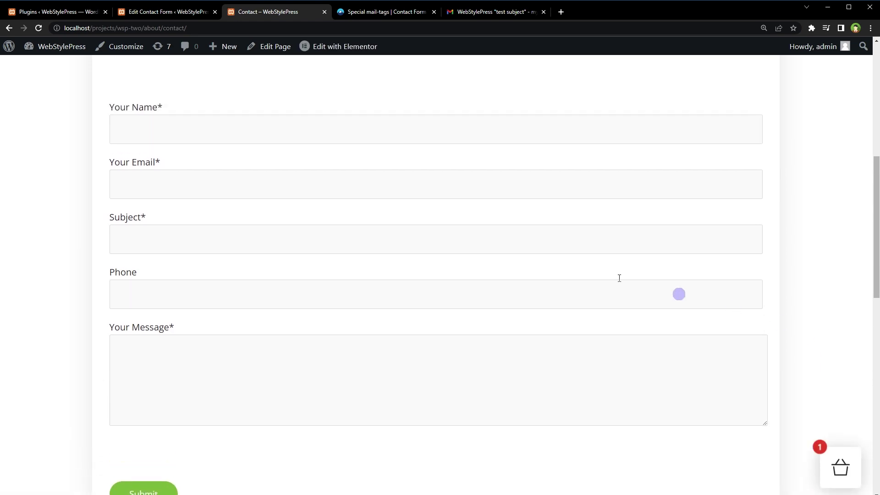
Step: Fill in the sender's name, email, subject 'test subject', a phone number and message 'just a test from webstylepress'
click(346, 131)
key(Tab)
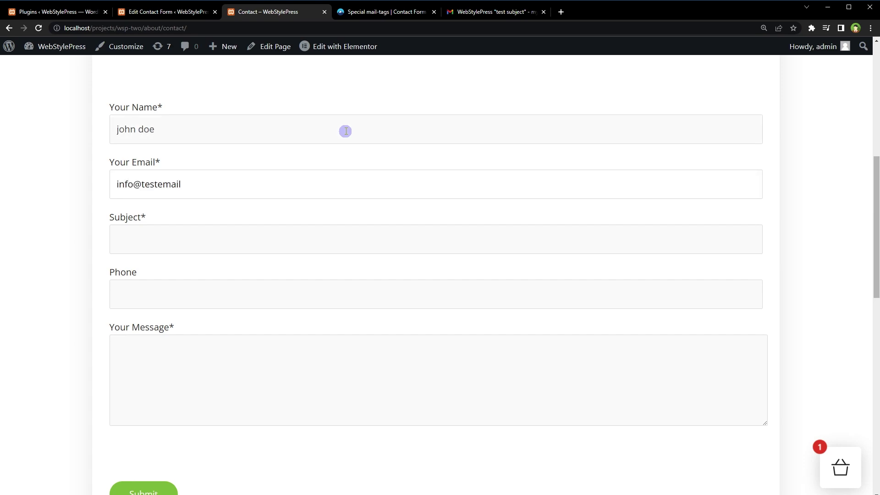
key(Tab)
key(Tab)
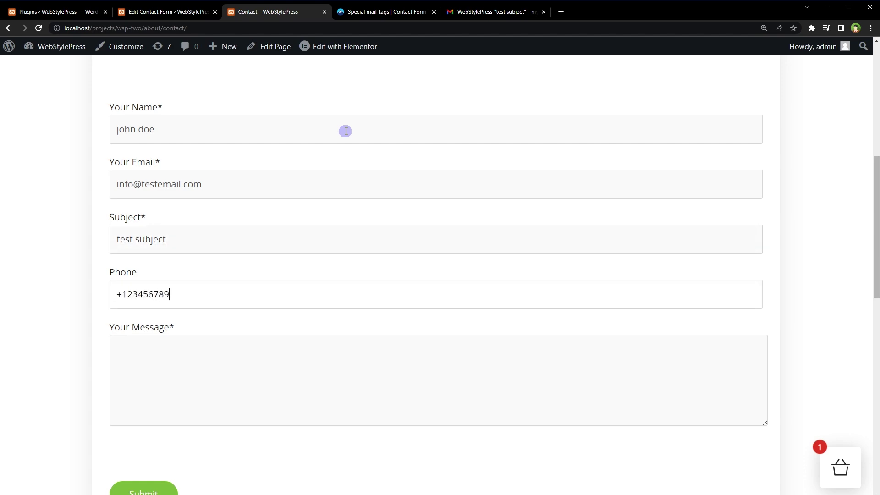
key(Tab)
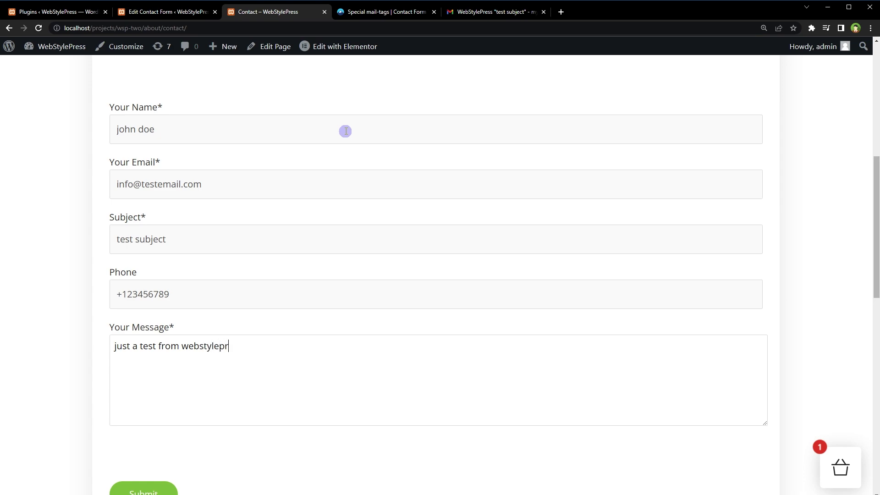
Step: Submit the form, then highlight Page Title, URL and post/page ID 39 in the received email
scroll(298, 277, down, 1)
scroll(298, 277, down, 1)
click(166, 401)
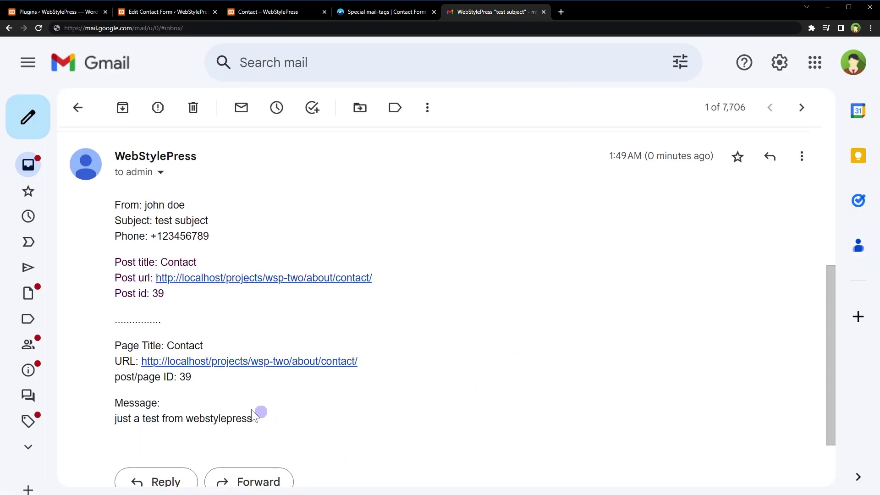
drag(253, 416, 102, 264)
click(222, 389)
drag(221, 387, 100, 348)
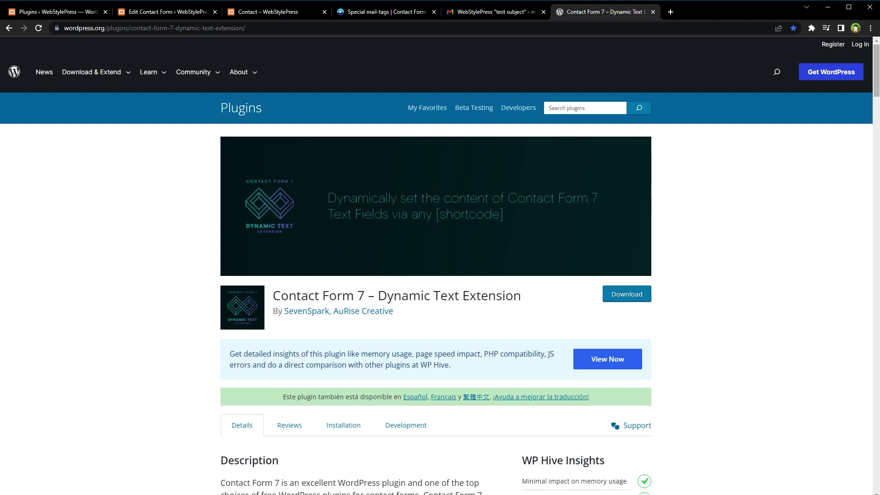
Step: Highlight the plugin's nine example uses, zoom in, and select the two Dynamic Value shortcode rules
scroll(738, 283, down, 8)
drag(369, 299, 231, 199)
key(ctrl+plus)
key(ctrl+plus)
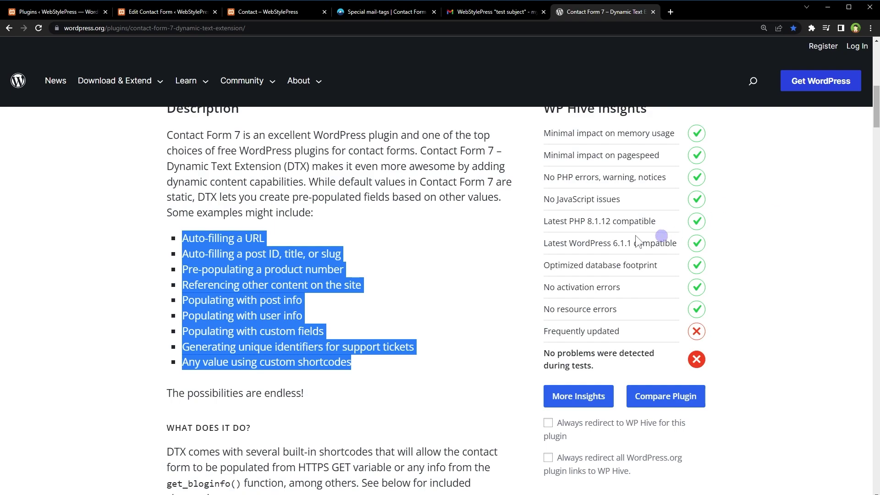
scroll(489, 281, down, 10)
drag(183, 280, 427, 344)
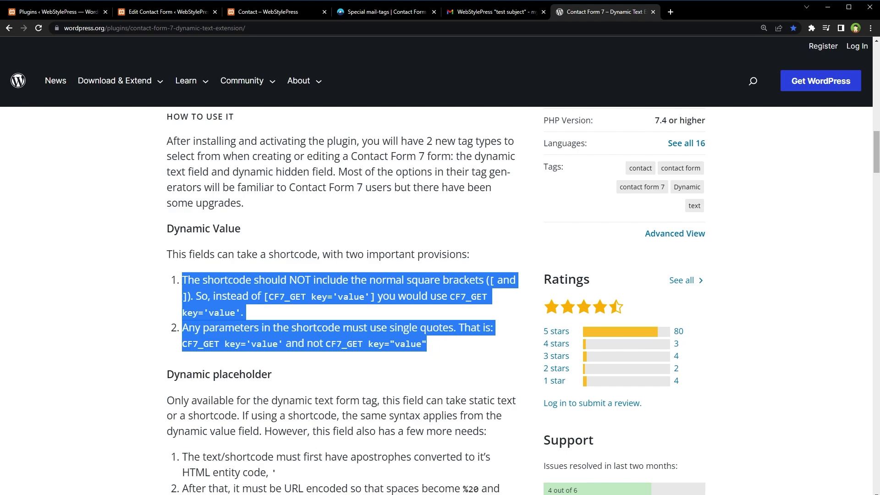
Step: Highlight the Read Only Attribute text and the Current URL heading and shortcode explanation
scroll(527, 174, down, 7)
drag(167, 208, 288, 266)
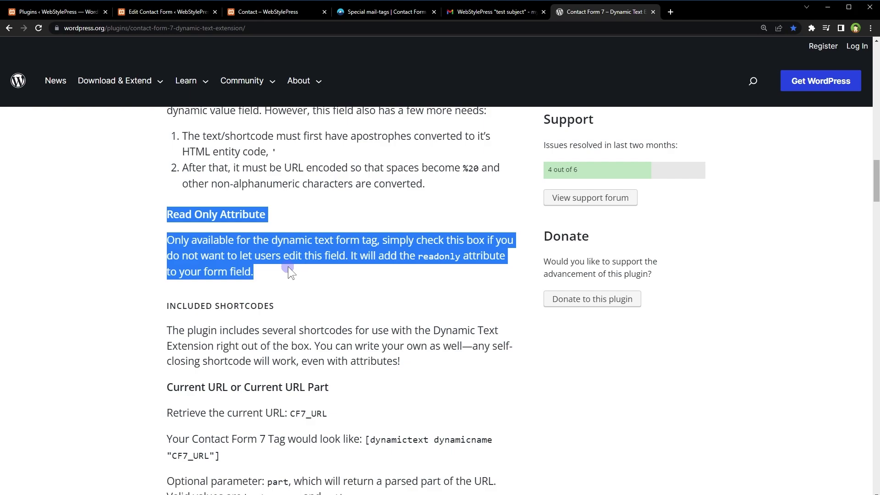
drag(288, 266, 307, 277)
scroll(310, 279, down, 6)
scroll(310, 279, up, 1)
triple_click(386, 159)
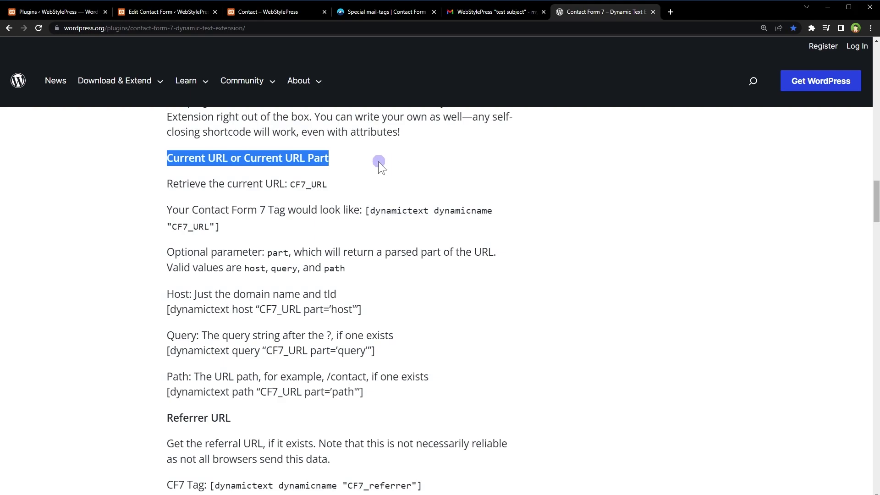
click(229, 214)
drag(168, 184, 494, 387)
Step: Highlight the Referrer URL, Post Meta & Custom Fields, Featured Images and Current User Info sections
scroll(656, 367, down, 4)
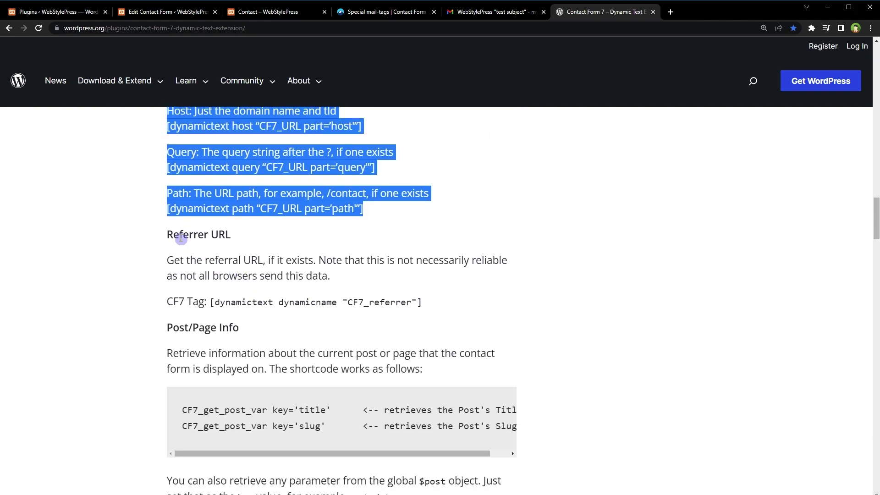
drag(170, 234, 677, 342)
scroll(677, 338, down, 10)
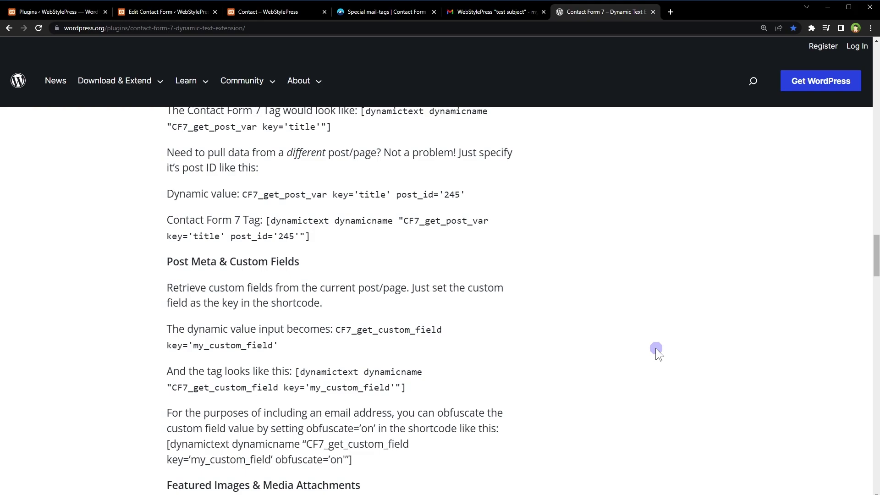
drag(173, 261, 332, 262)
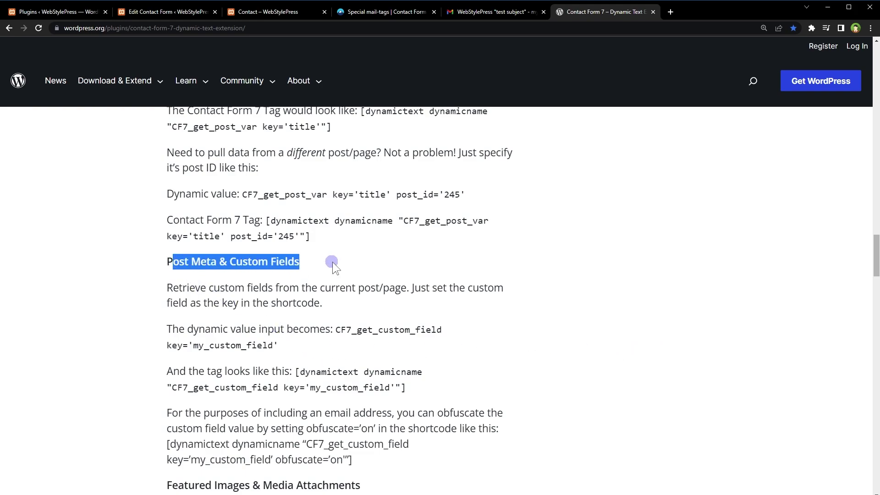
scroll(332, 263, down, 6)
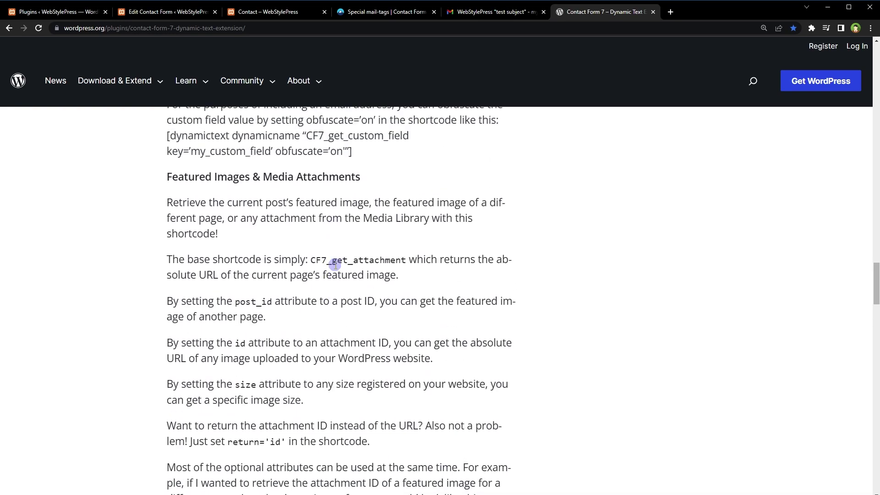
drag(166, 210, 361, 210)
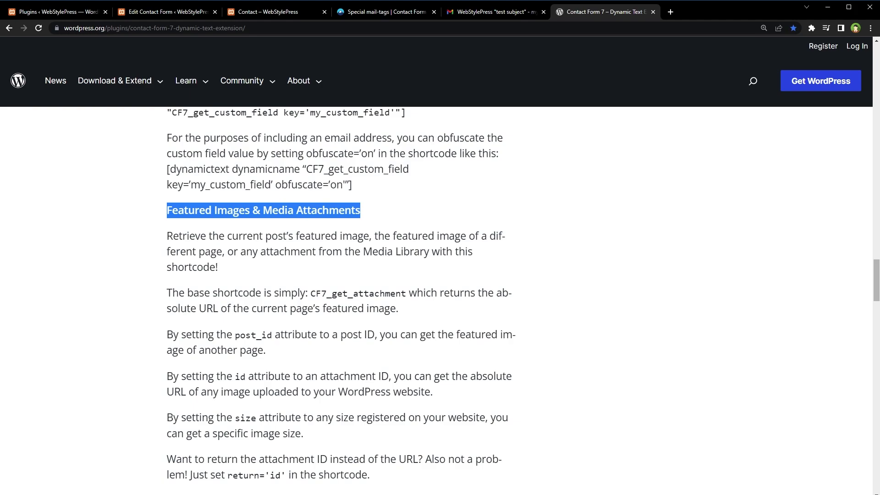
scroll(648, 285, down, 12)
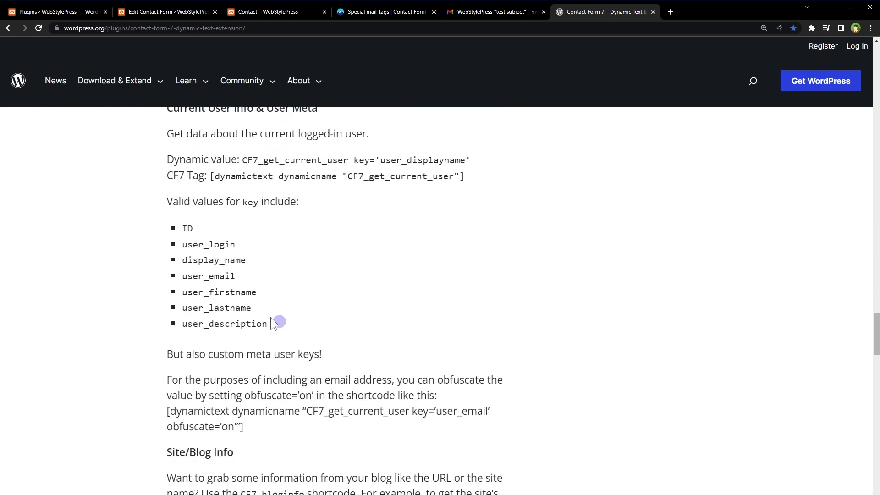
drag(268, 324, 168, 154)
scroll(179, 232, up, 1)
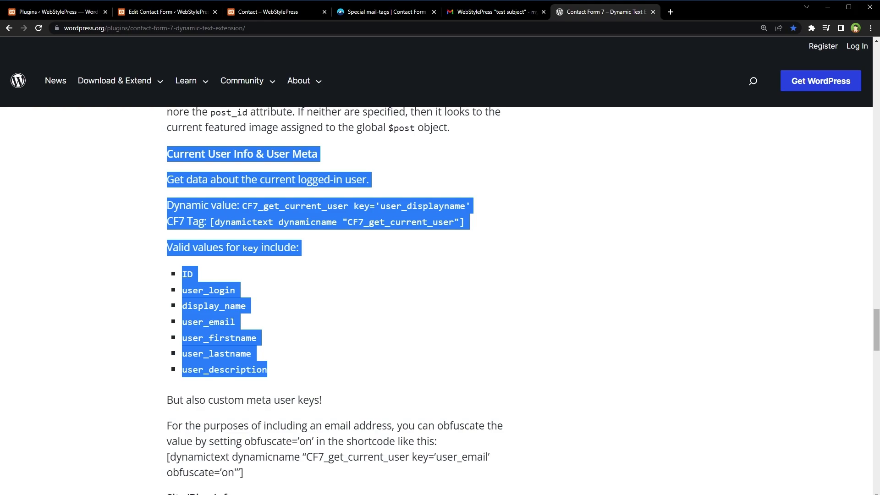
Step: Highlight dynamictext and CF7_get_current_user in the tag example, the valid key list, and the obfuscate key value
click(363, 240)
double_click(247, 223)
click(353, 227)
drag(349, 223, 456, 223)
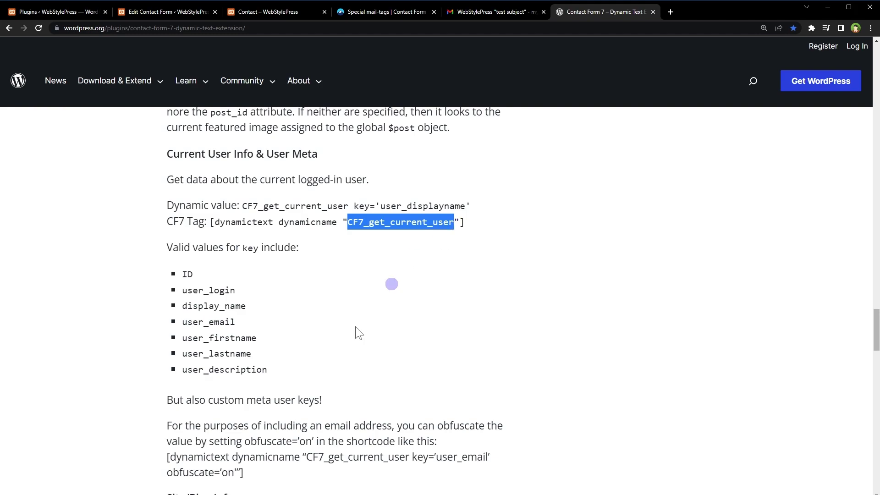
drag(268, 373, 177, 277)
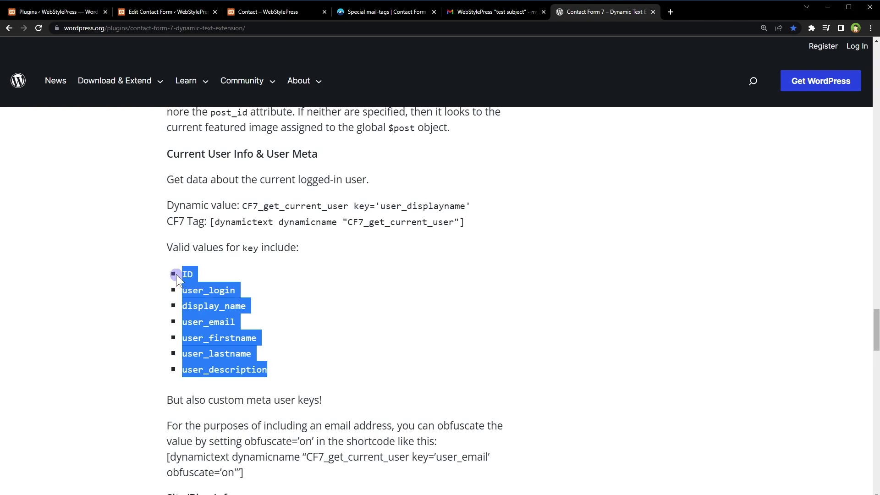
scroll(456, 327, down, 2)
drag(306, 366, 491, 366)
double_click(419, 365)
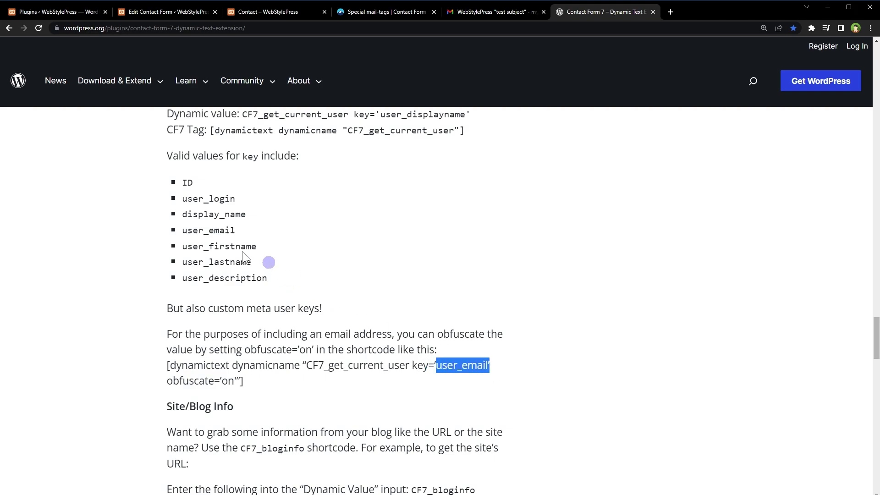
Step: Point out the user_email, ID, user_login, display_name and first/last name user keys
drag(183, 234, 239, 234)
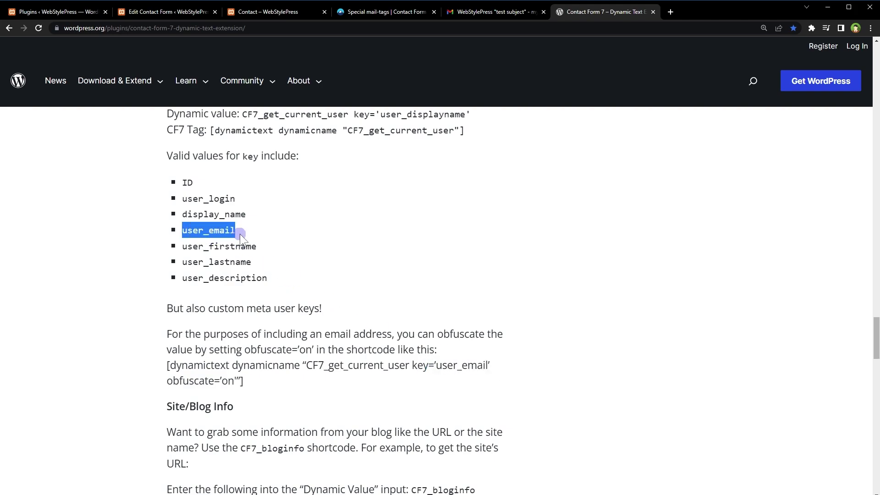
click(186, 192)
double_click(186, 181)
drag(183, 199, 266, 215)
click(215, 212)
drag(212, 230, 276, 269)
click(220, 246)
click(276, 270)
click(305, 280)
Step: Read down through the Site/Blog Info, HTTP GET and HTTP POST Variables examples
scroll(306, 280, down, 5)
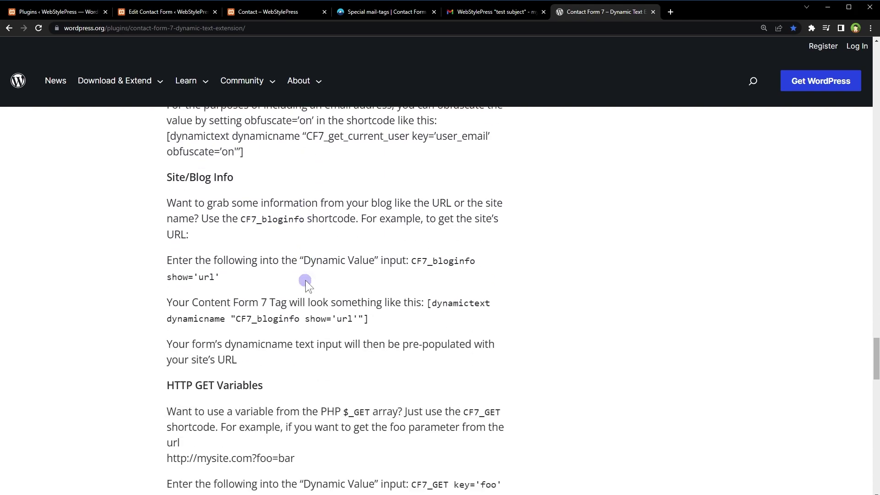
drag(180, 177, 363, 319)
scroll(606, 312, down, 4)
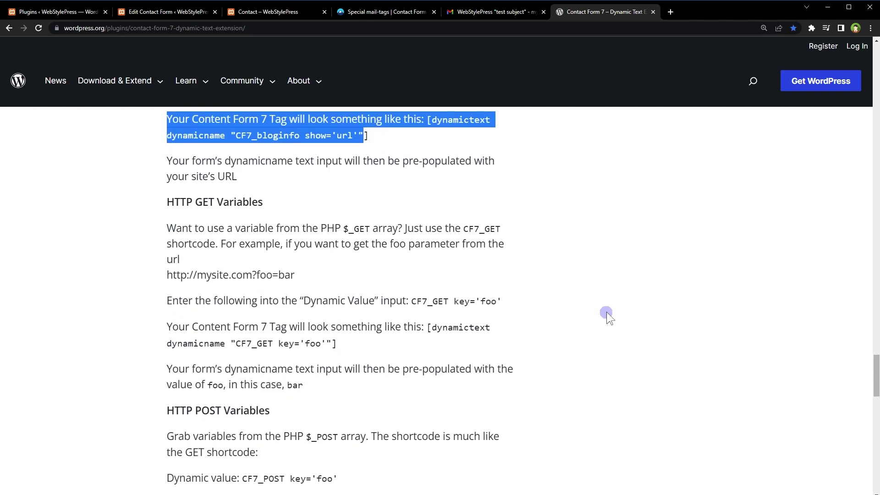
scroll(604, 314, down, 6)
scroll(604, 316, down, 4)
scroll(604, 316, up, 9)
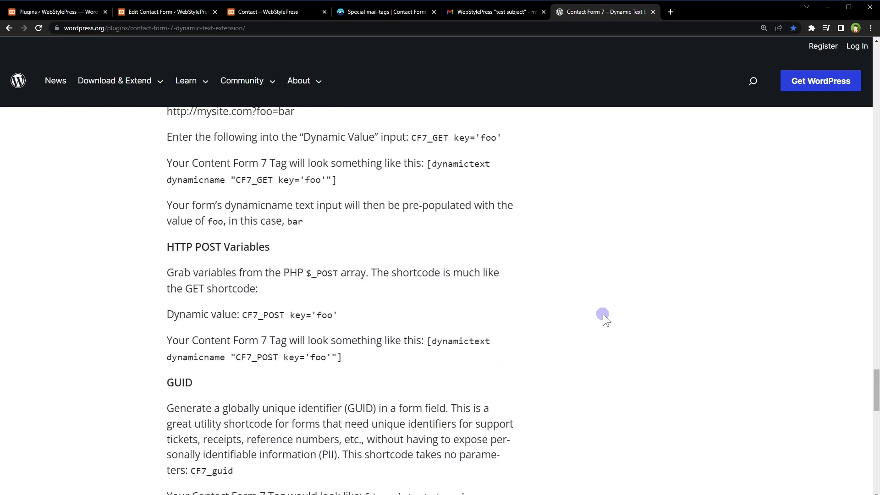